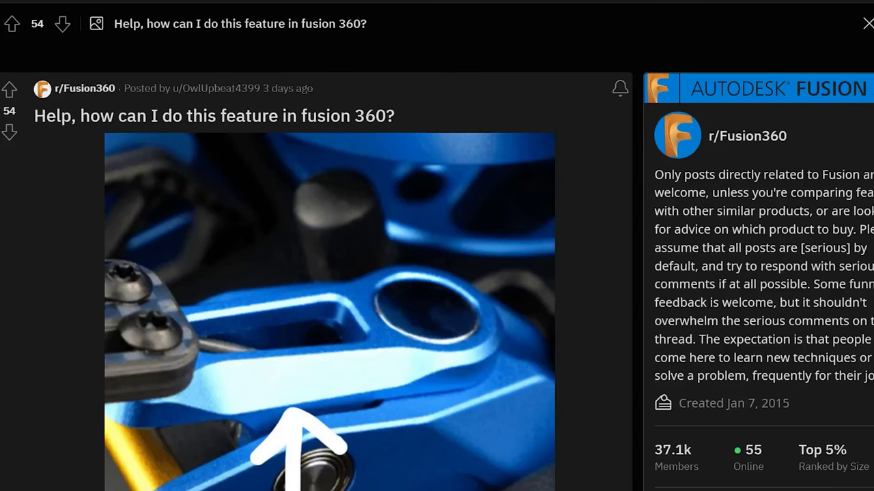
scroll(316, 267, down, 2)
scroll(489, 268, down, 2)
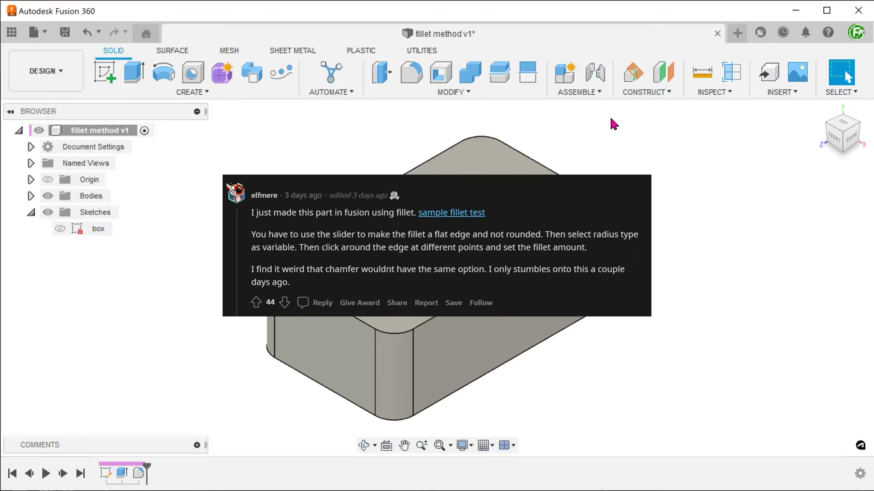
Start a fillet on the box's whole top edge loop and set its radius type to Variable
key(f)
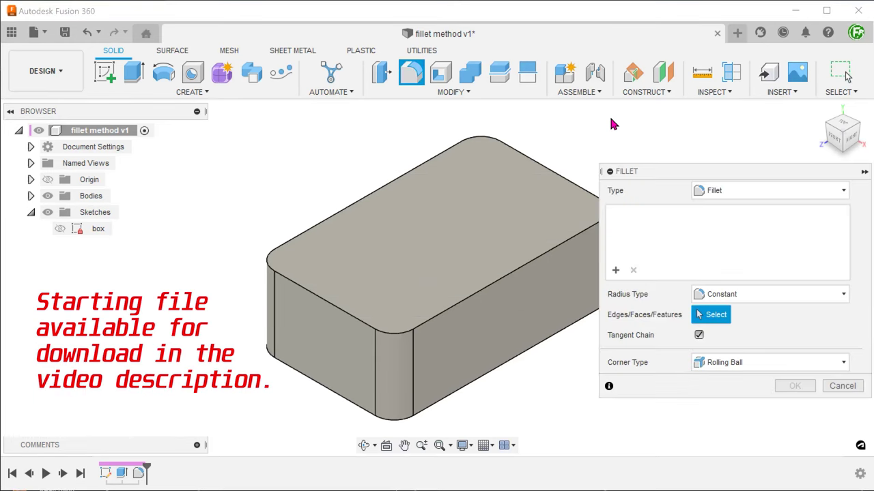
middle_drag(577, 127, 542, 143)
scroll(538, 150, up, 3)
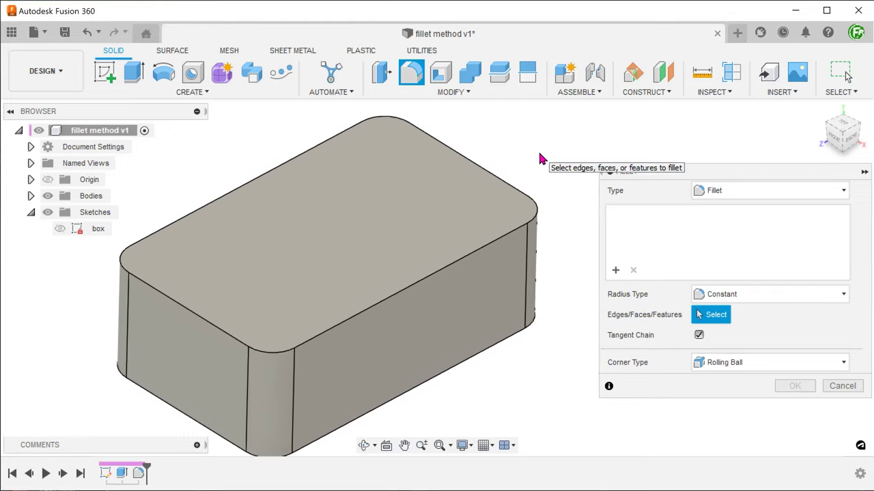
click(486, 251)
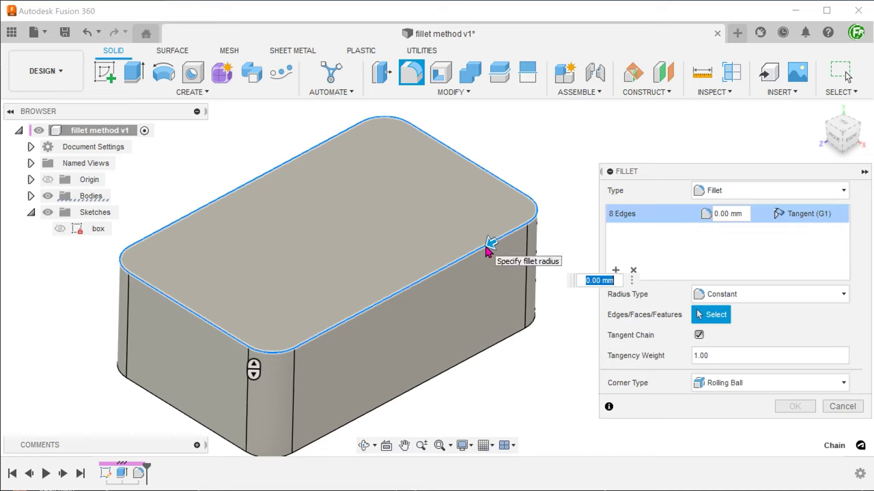
click(754, 297)
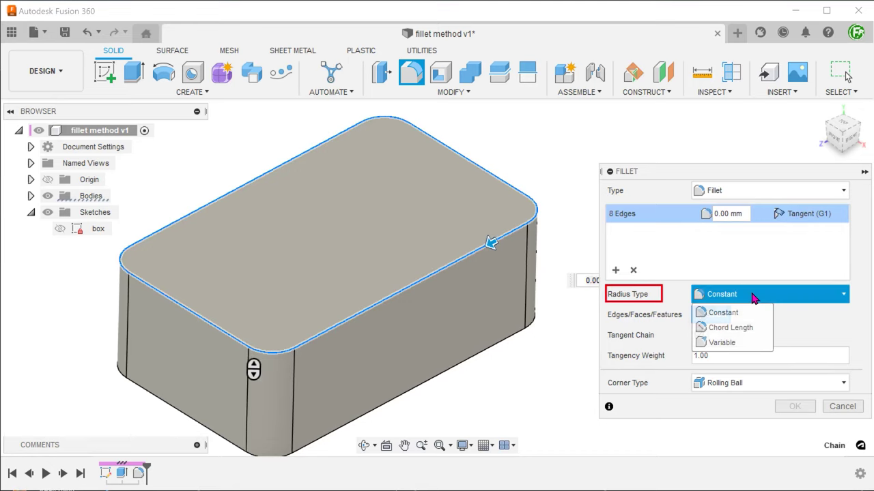
click(751, 344)
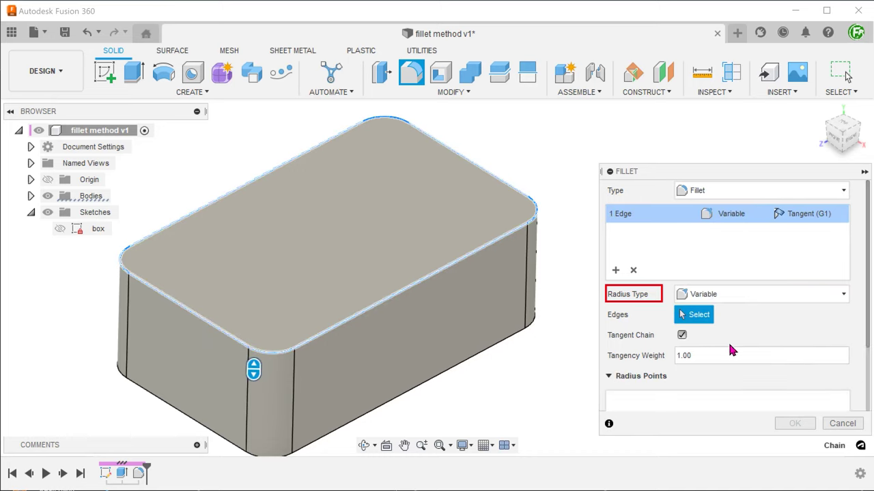
Add two radius points along the long top edge of the box's right side, at positions of about 0.81 and 0.93
scroll(528, 408, up, 3)
scroll(531, 412, up, 2)
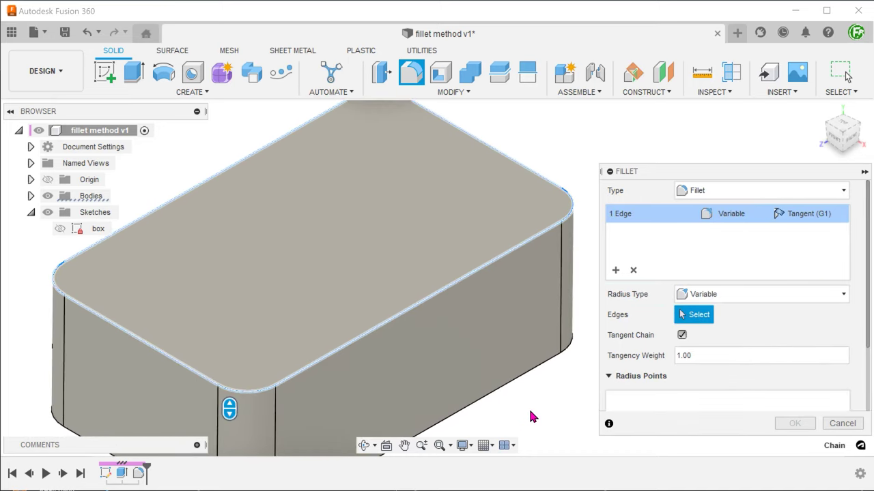
click(361, 340)
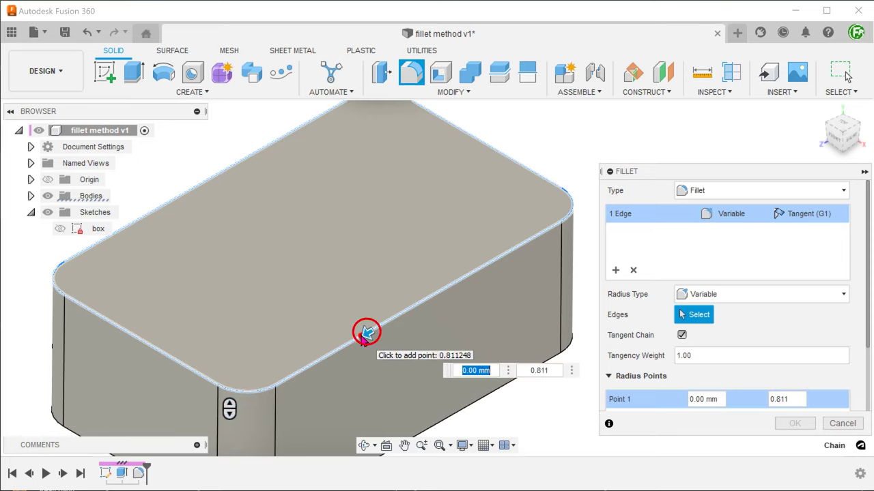
click(482, 270)
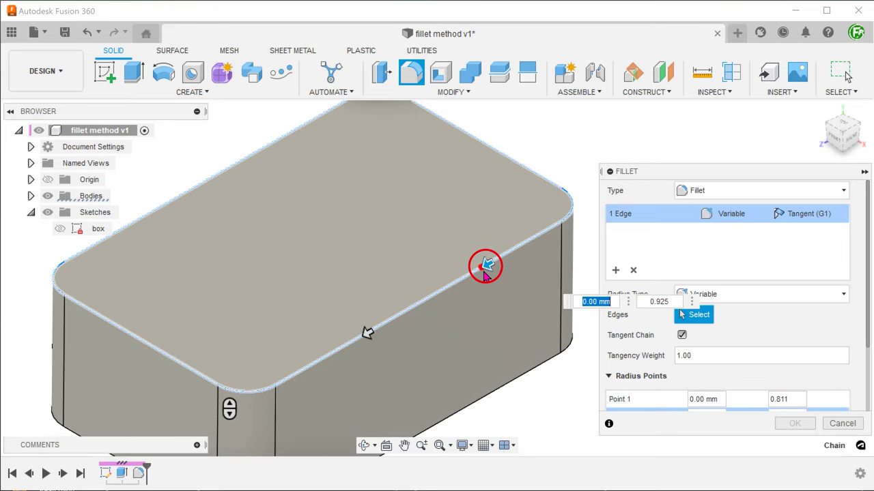
Set the fillet radius to about 8.5 mm at the first radius point and about 2.9 mm at the second
shift+middle_drag(485, 271, 419, 298)
click(419, 295)
drag(419, 295, 408, 305)
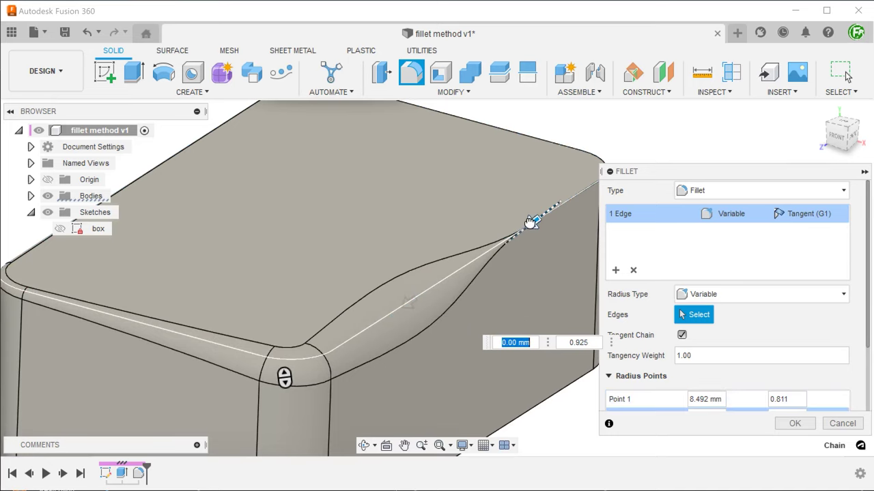
click(530, 223)
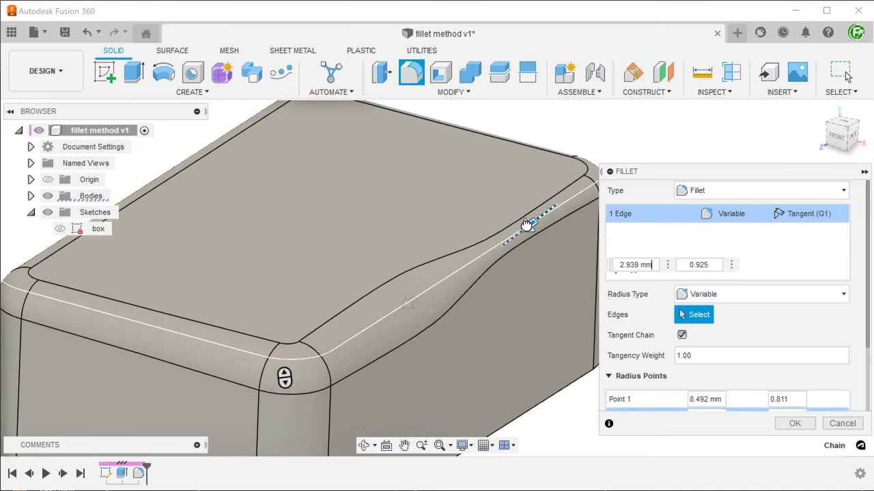
drag(526, 224, 526, 224)
Lower the variable fillet's tangency weight to 0.10 to flatten it like a chamfer, and apply the fillet
shift+middle_drag(537, 347, 560, 321)
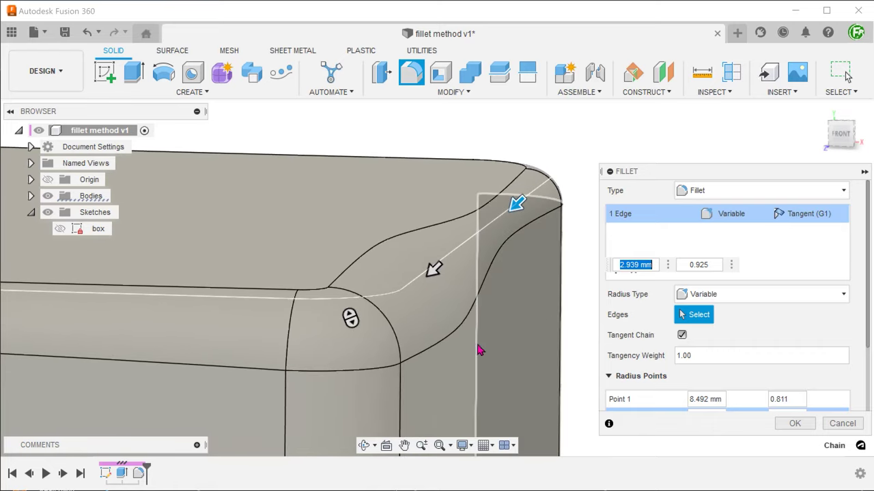
click(349, 317)
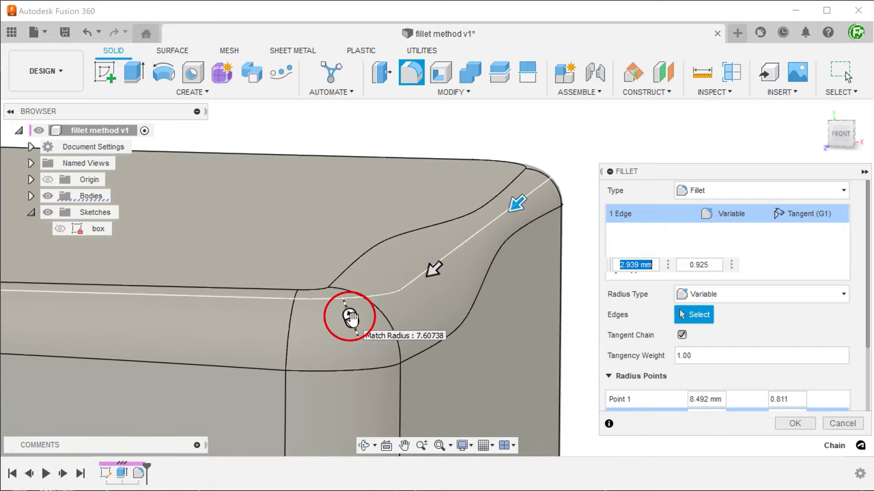
drag(352, 317, 179, 101)
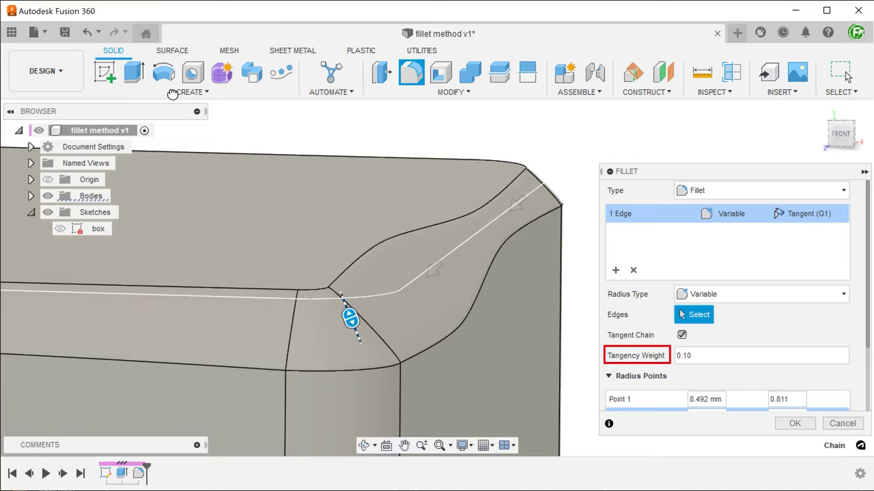
scroll(317, 133, down, 5)
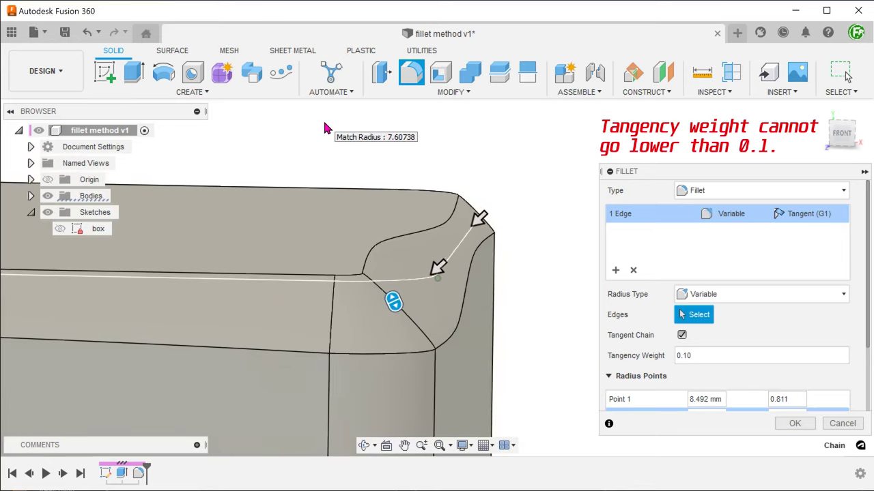
scroll(325, 129, down, 4)
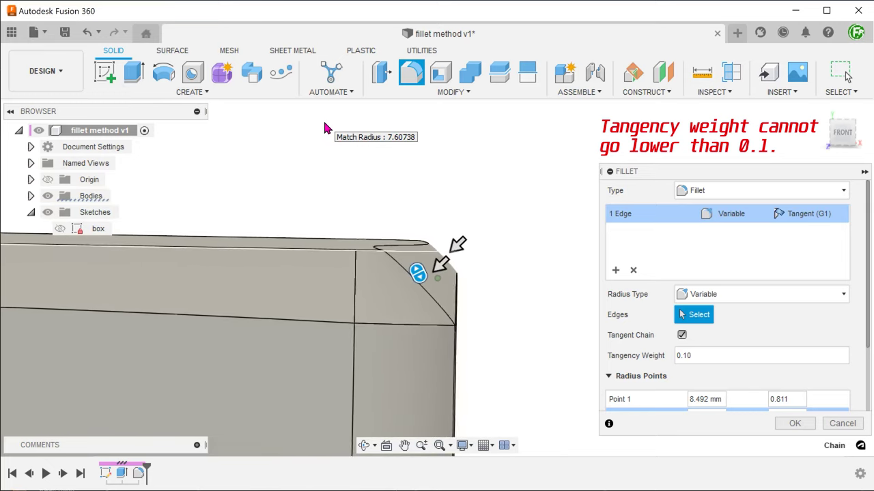
scroll(325, 128, up, 3)
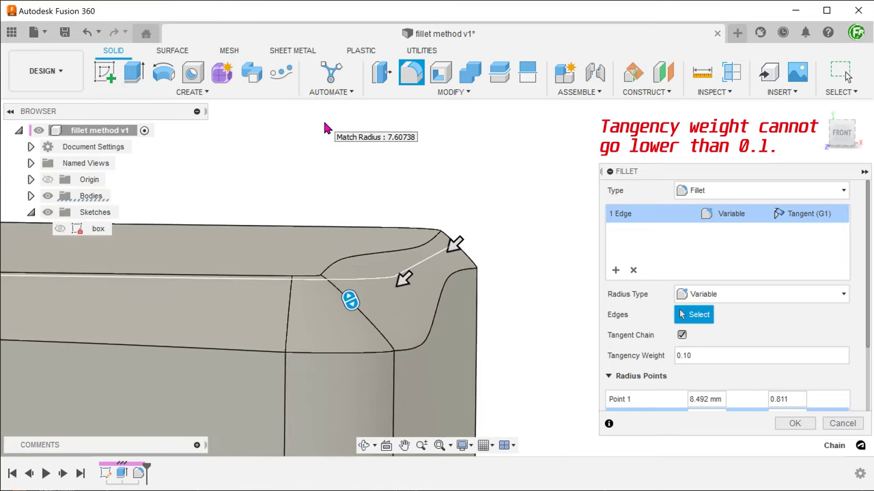
click(792, 424)
Run a Curvature Map Analysis on the filleted body and examine the flatness of the variable-width transition along the long edge
scroll(611, 370, up, 3)
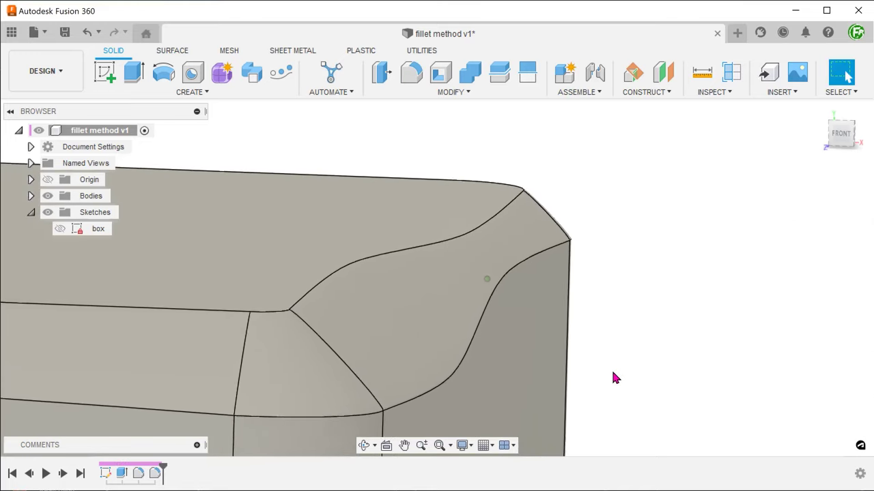
scroll(625, 372, down, 3)
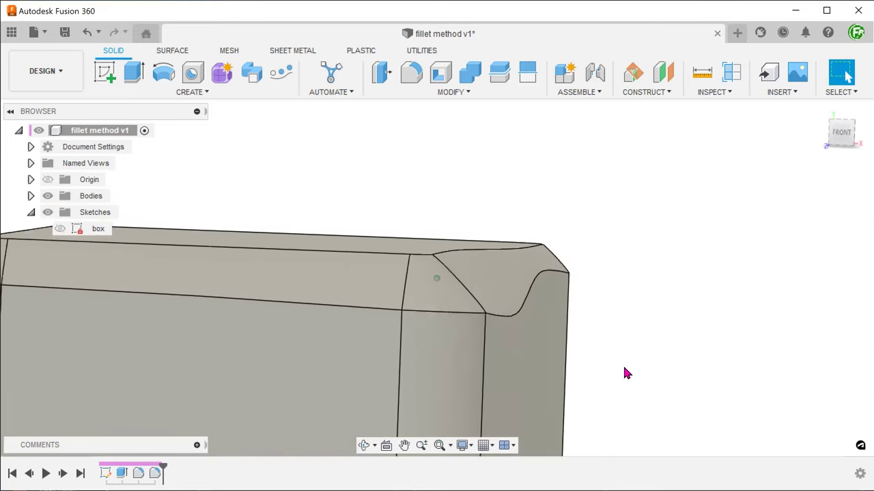
shift+middle_drag(624, 368, 624, 368)
key(F6)
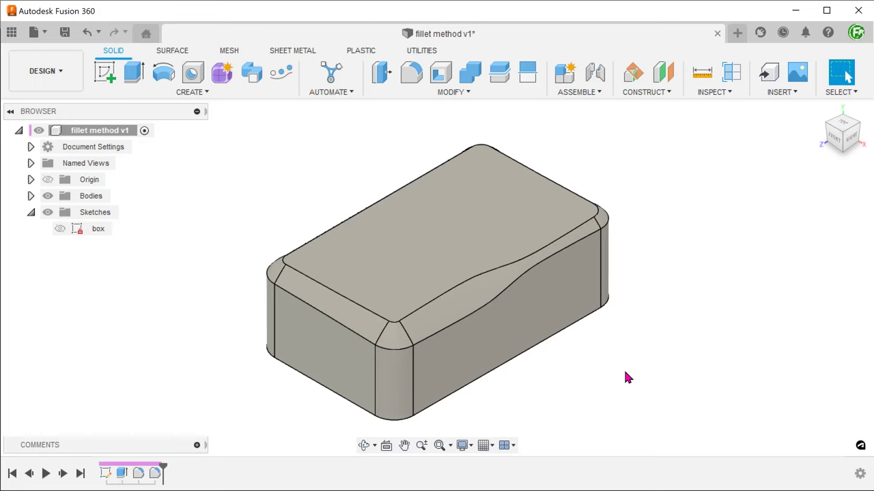
click(701, 96)
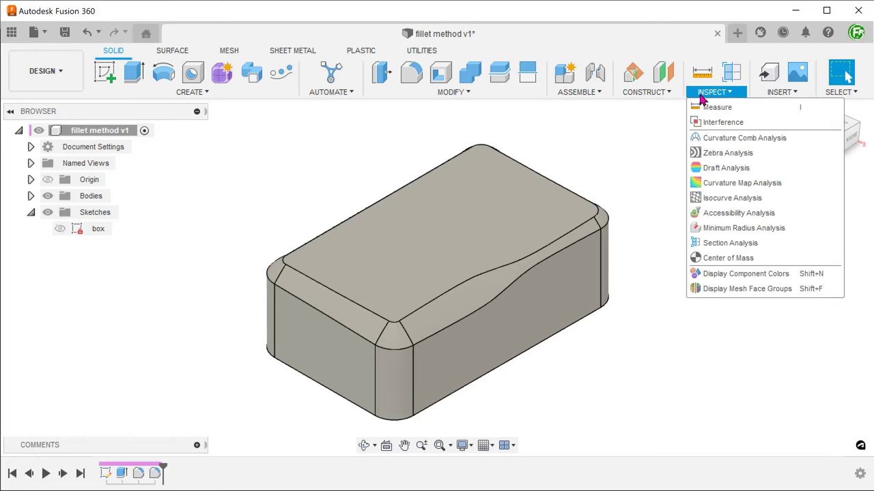
click(787, 184)
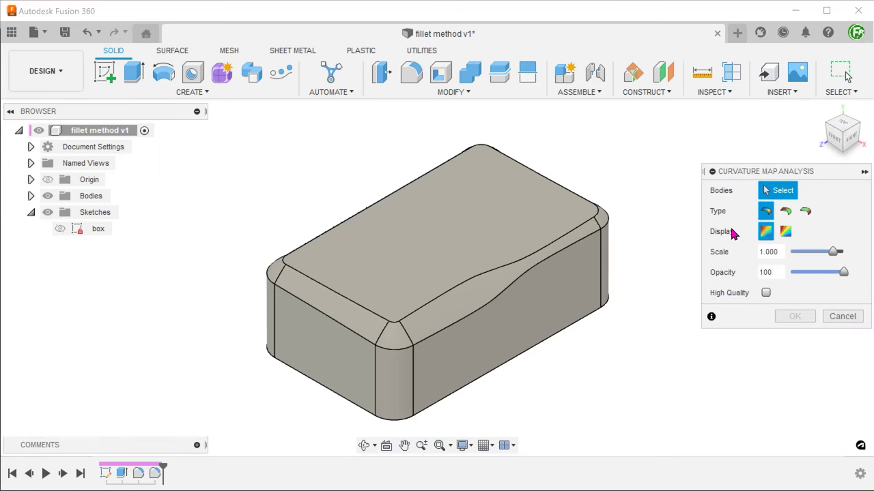
click(532, 232)
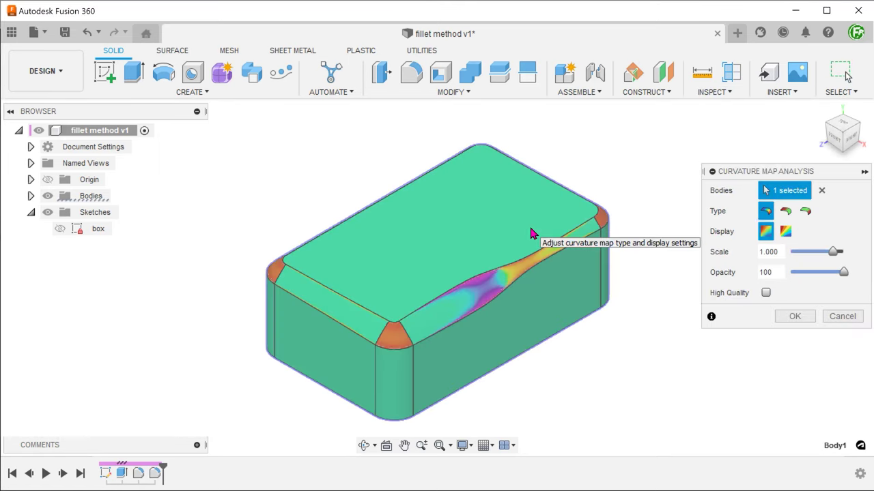
scroll(549, 370, up, 5)
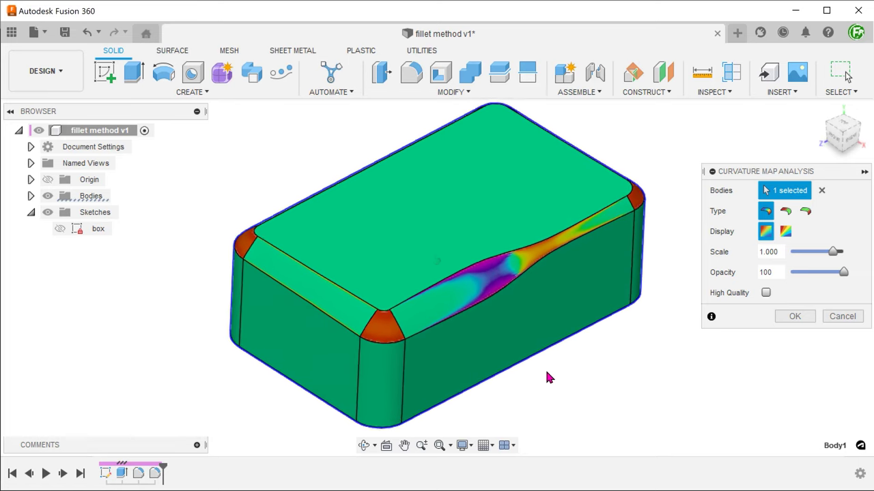
scroll(545, 375, up, 5)
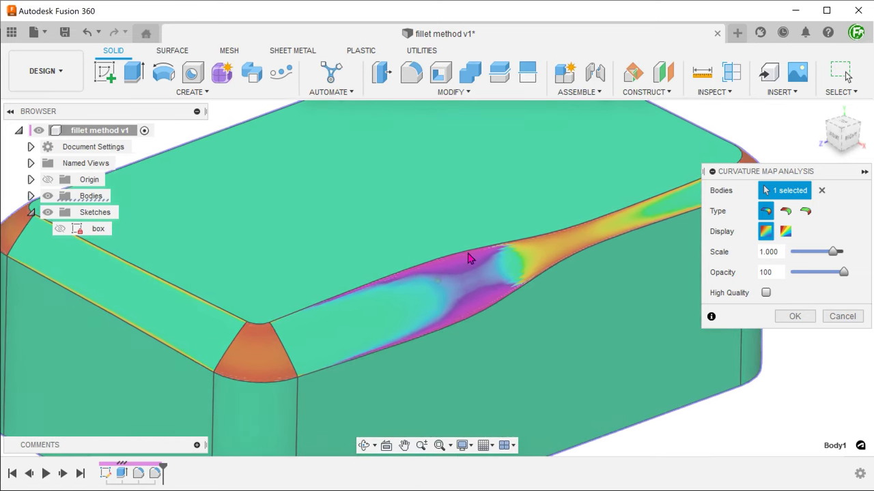
shift+middle_drag(524, 251, 546, 236)
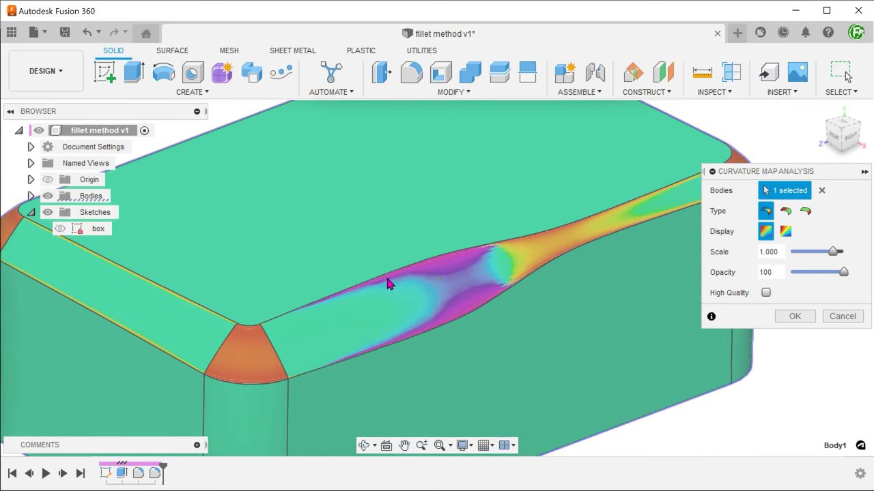
shift+middle_drag(386, 283, 472, 325)
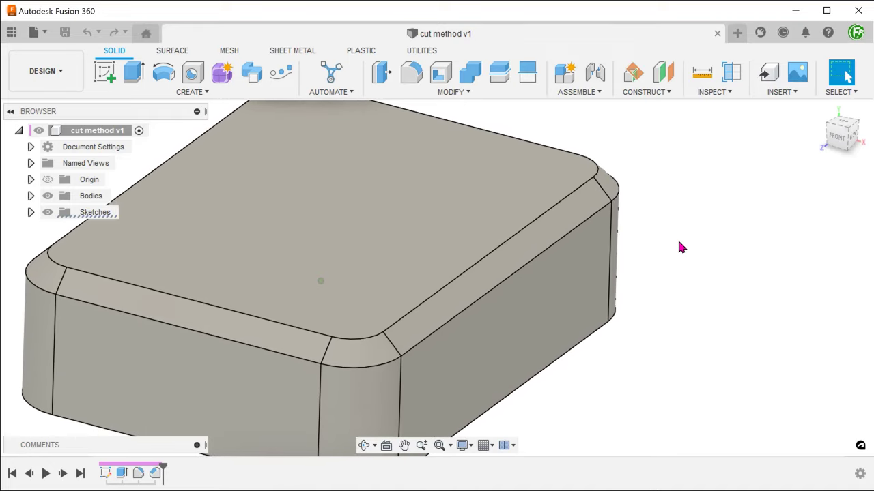
Create a sketch on the XY origin plane of the chamfered box in the cut method design
click(526, 253)
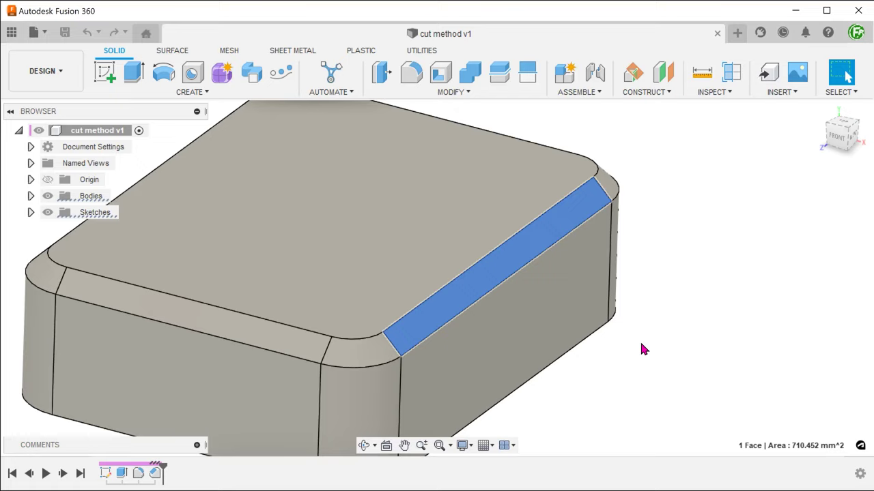
click(642, 345)
right_click(642, 346)
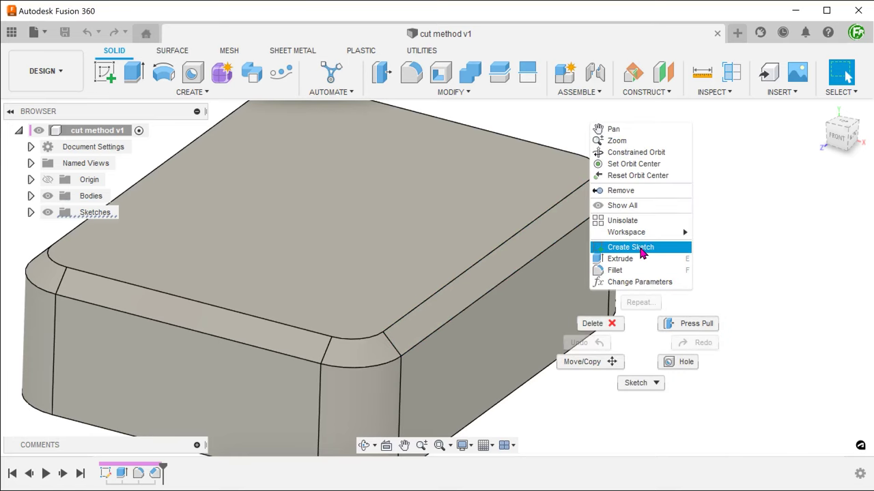
click(641, 249)
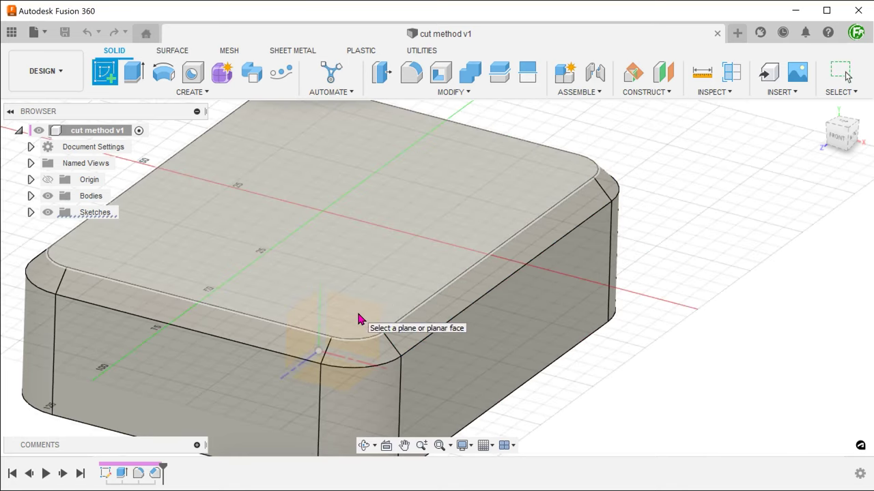
click(358, 319)
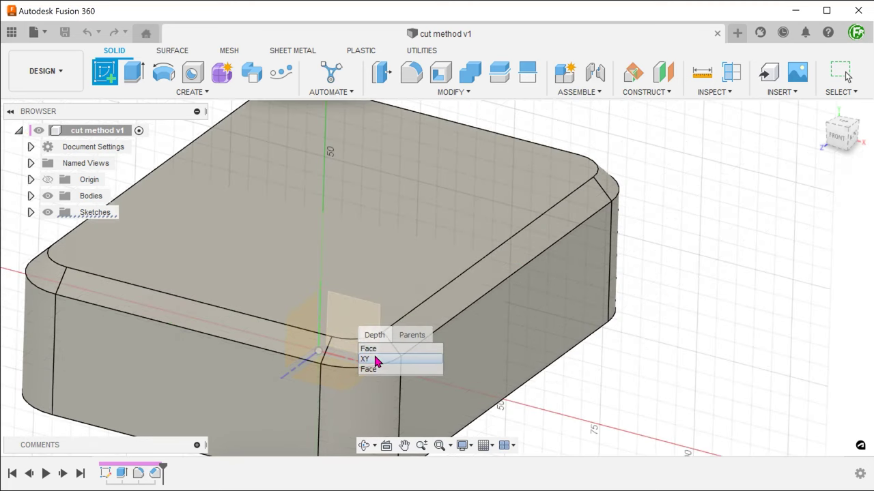
click(375, 359)
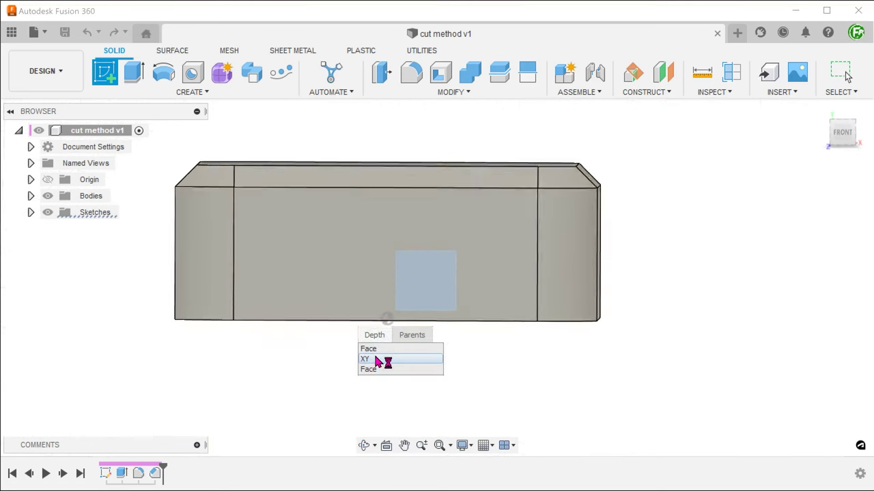
Sketch a 5 mm line perpendicular to the sloped chamfer edge, starting outward from that edge's midpoint, and finish the sketch
key(l)
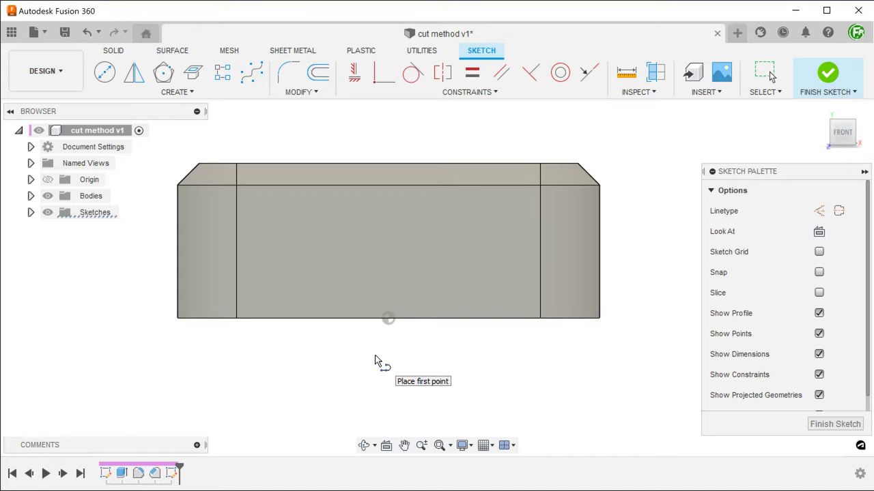
scroll(628, 353, up, 5)
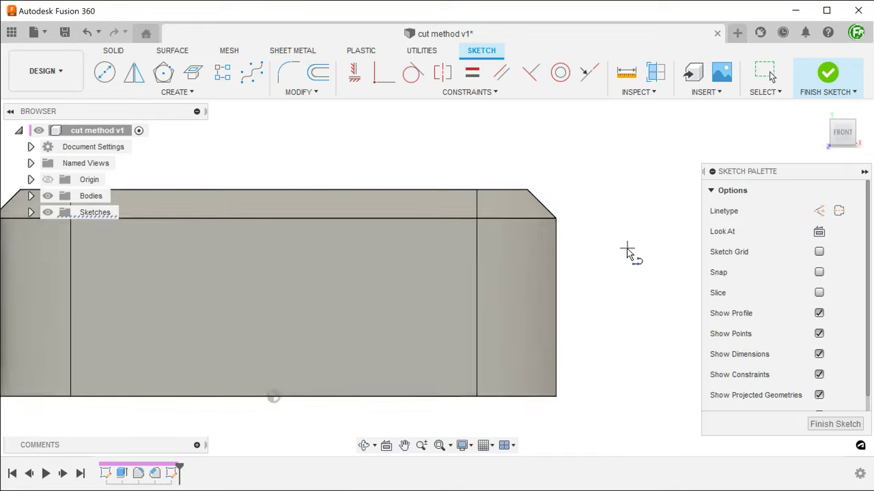
scroll(626, 251, up, 4)
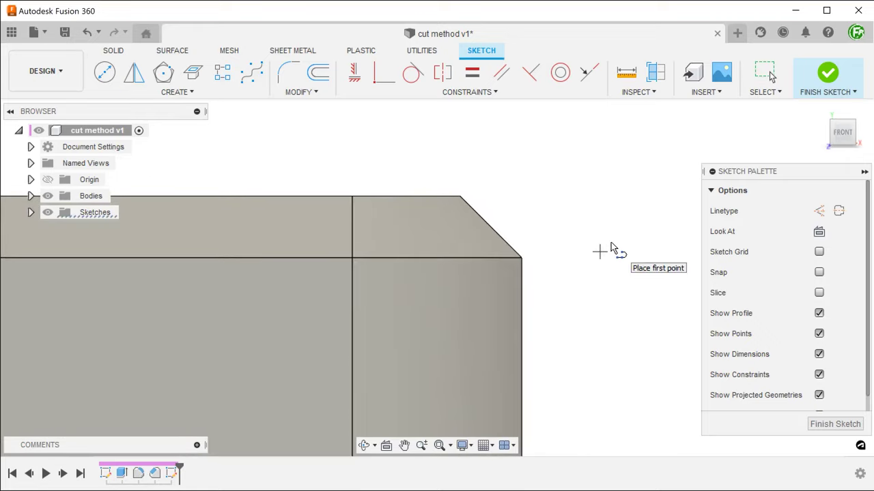
click(492, 223)
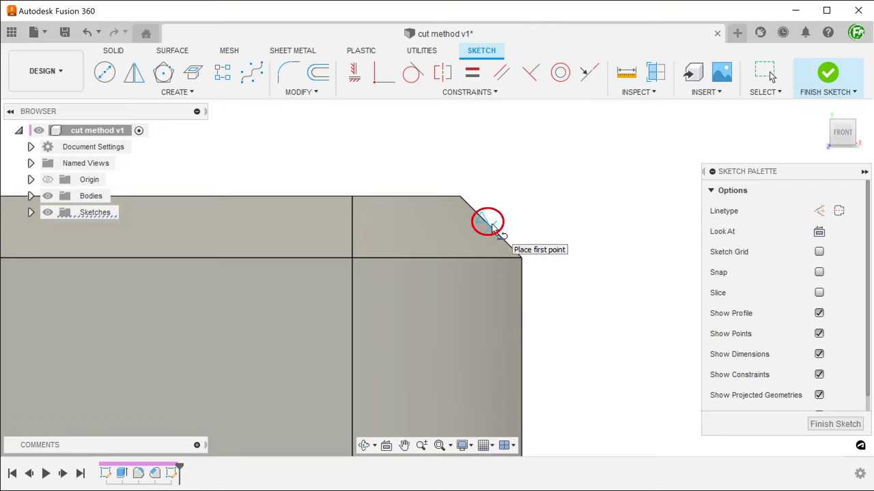
click(493, 226)
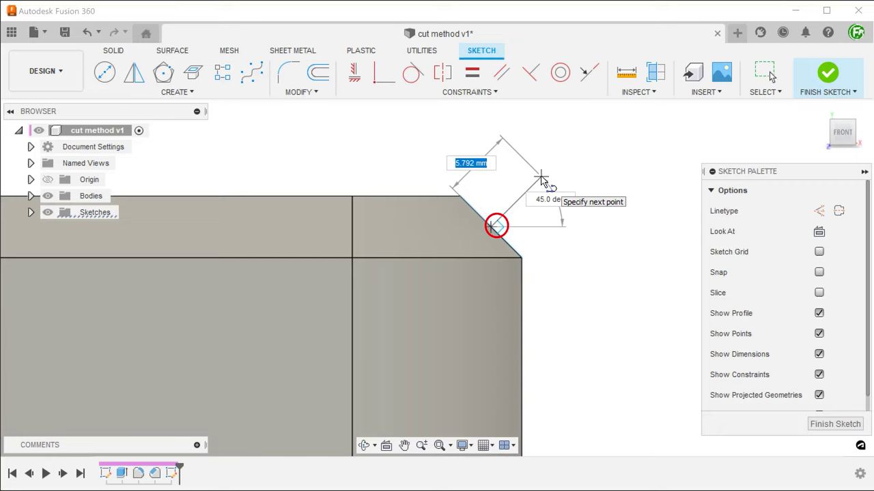
text(5)
key(Return)
key(Escape)
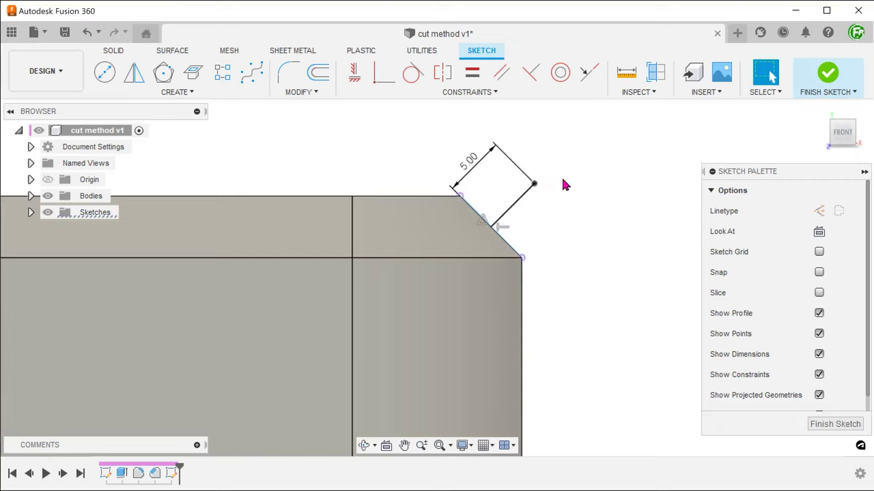
click(823, 80)
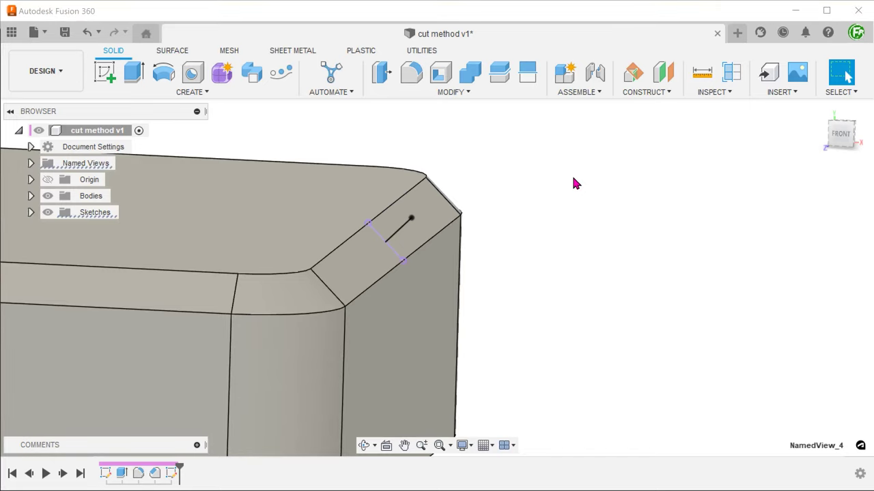
Extrude the 5 mm sketch line as a surface, symmetric with a distance of 10 mm, as a new body
click(171, 52)
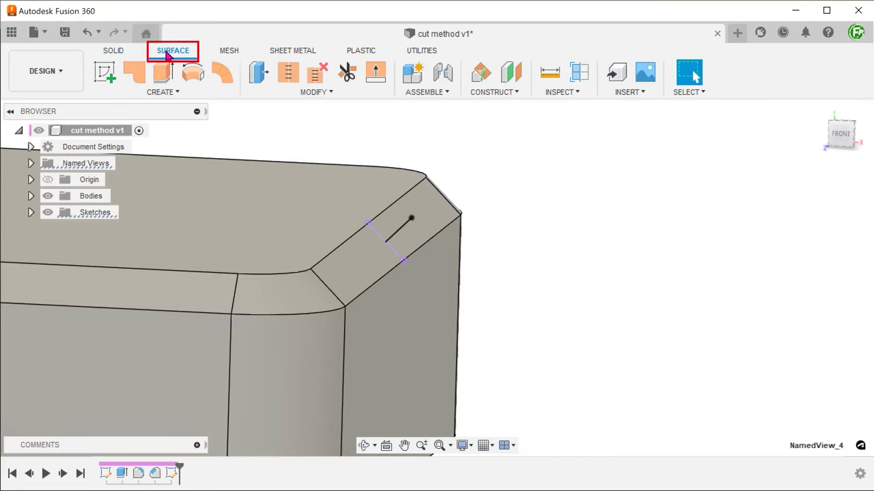
click(169, 92)
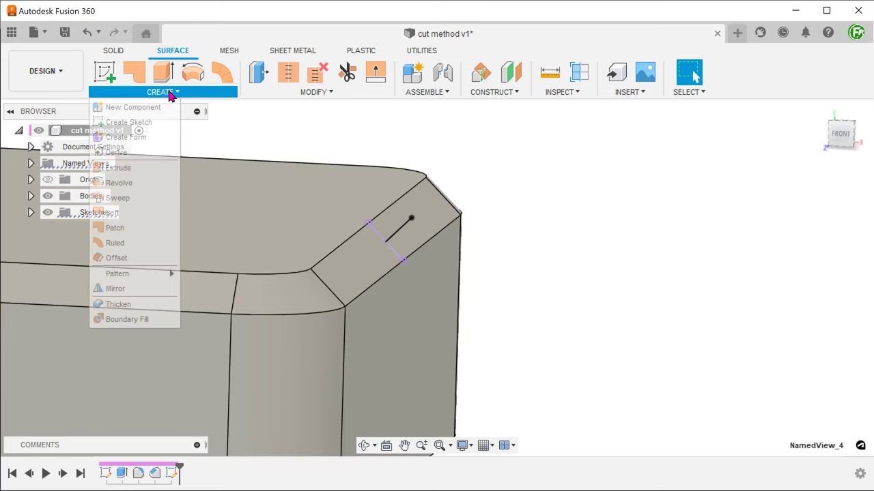
click(138, 171)
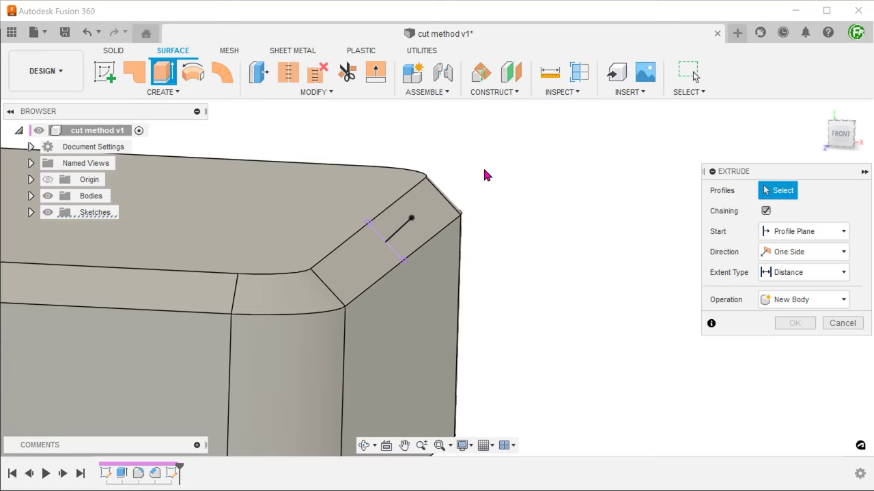
click(405, 234)
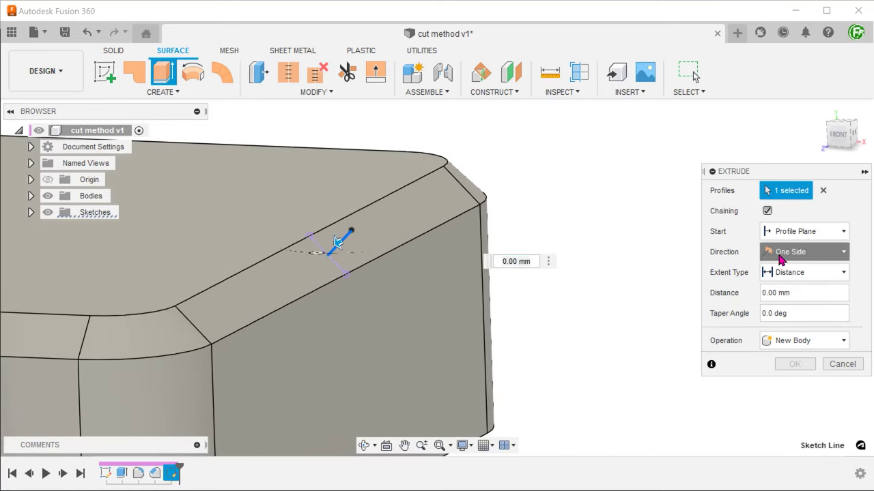
click(788, 254)
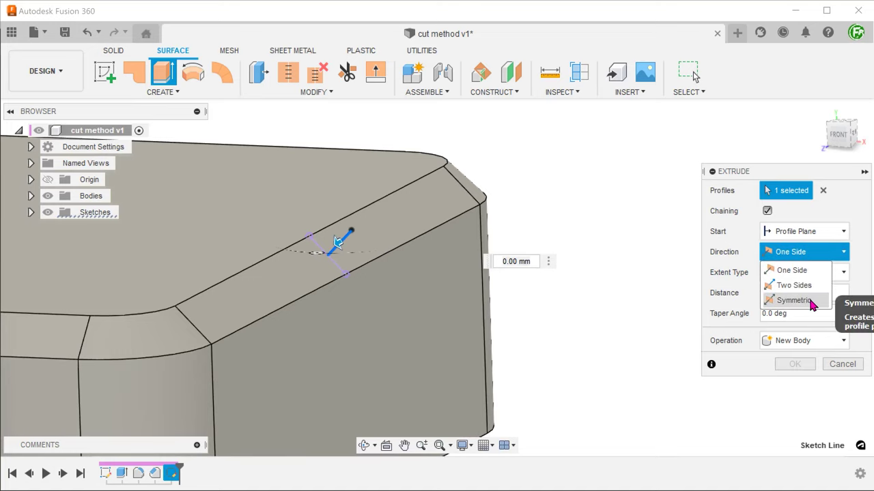
click(793, 301)
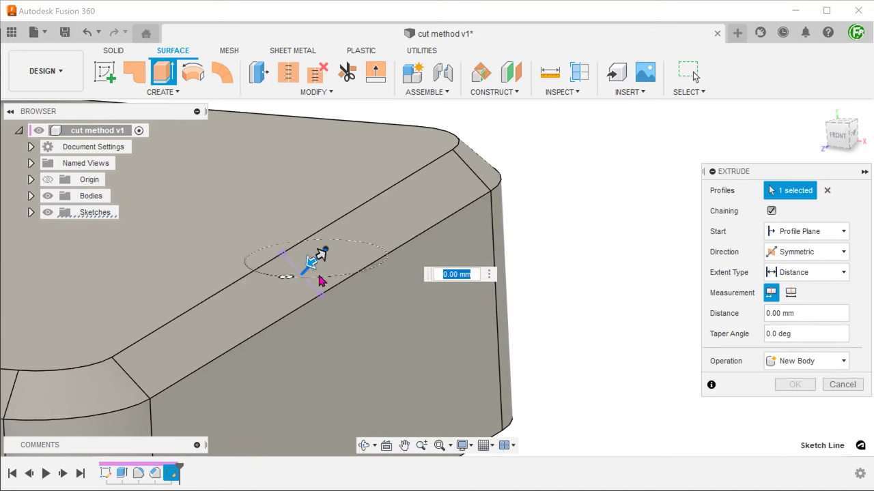
drag(318, 256, 290, 275)
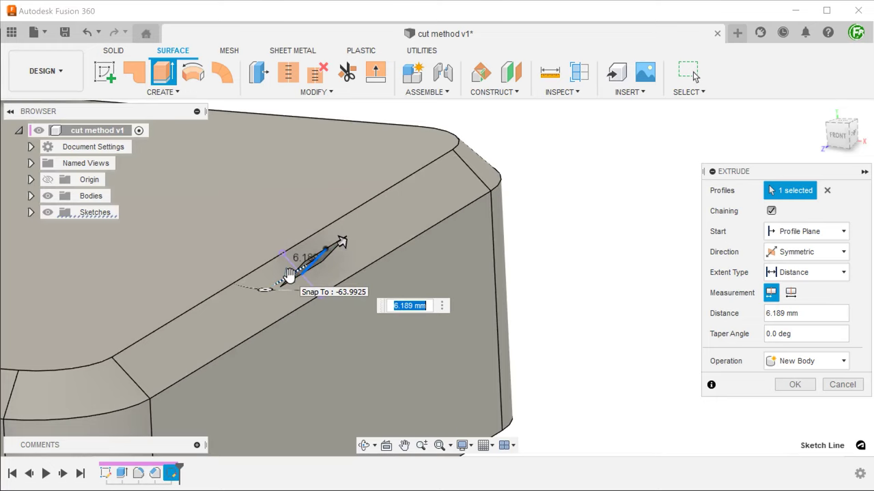
text(10)
shift+middle_drag(291, 277, 602, 286)
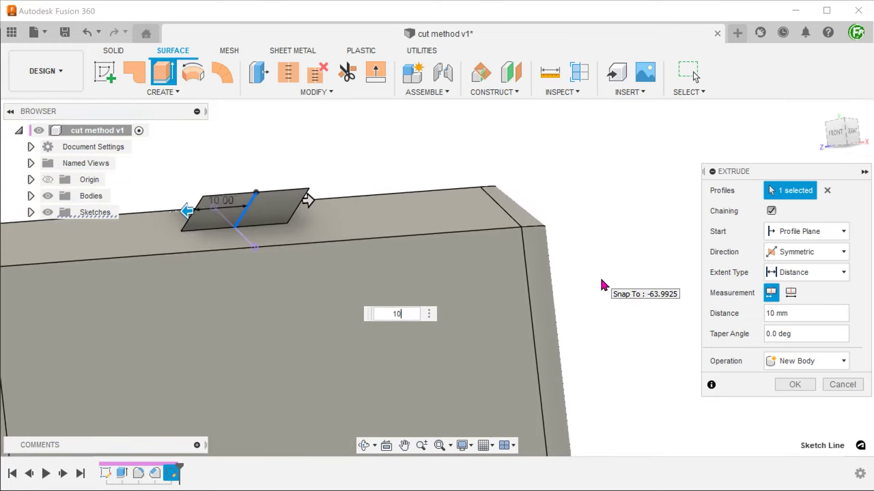
click(778, 385)
Create a sketch on the face of the extruded surface standing on the chamfer
shift+middle_drag(751, 369, 523, 269)
right_click(514, 256)
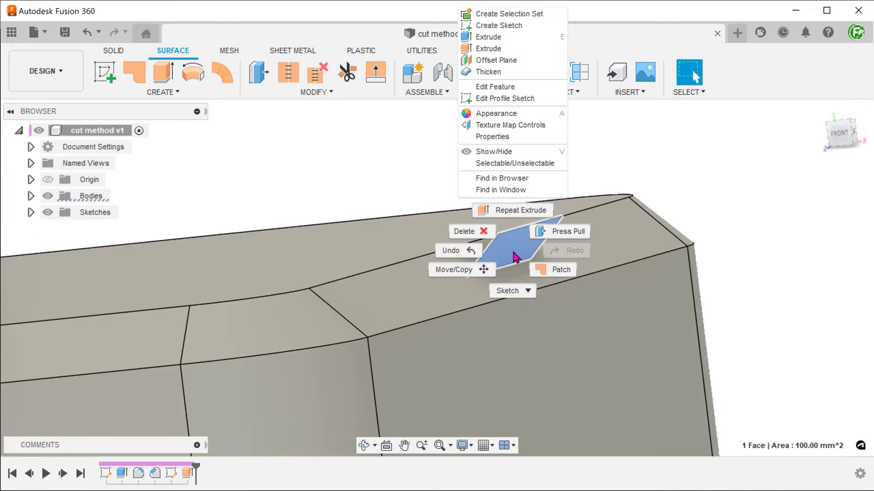
click(531, 27)
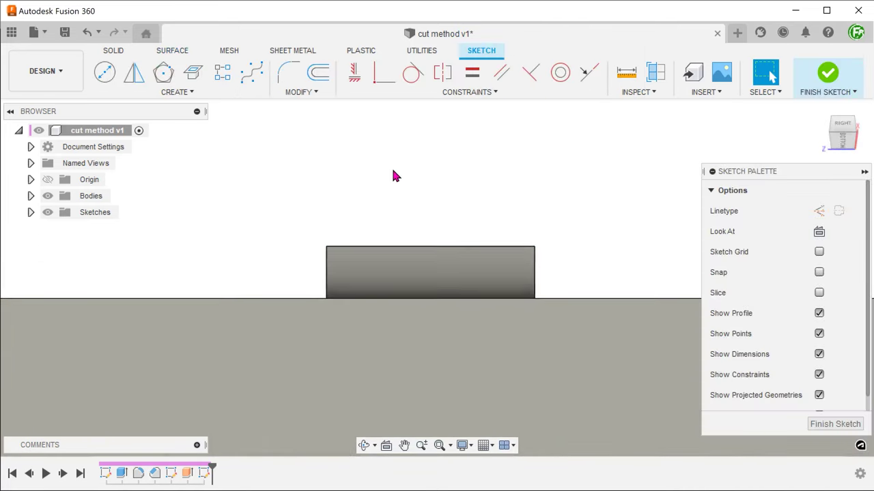
scroll(393, 176, down, 4)
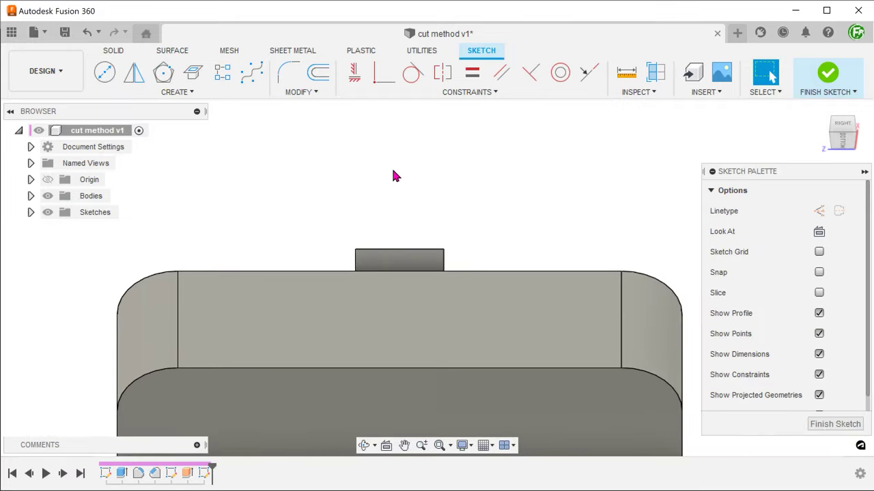
shift+middle_drag(371, 155, 222, 226)
click(168, 332)
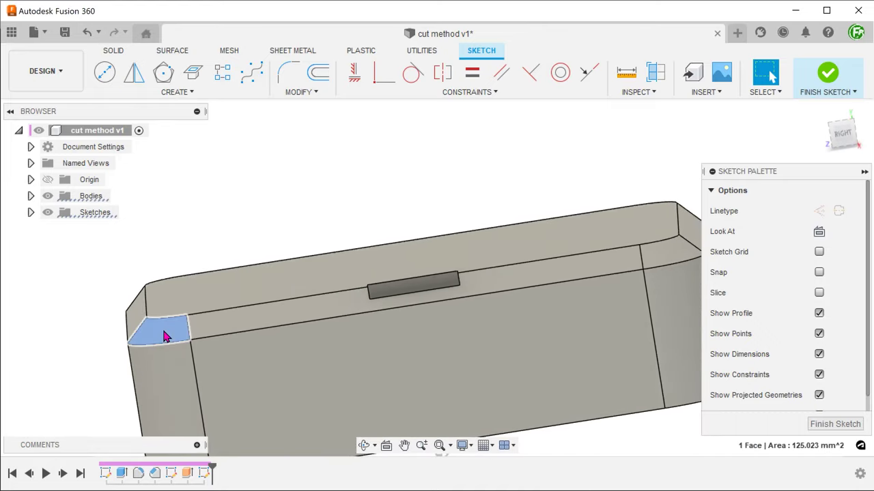
shift+middle_drag(168, 334, 579, 273)
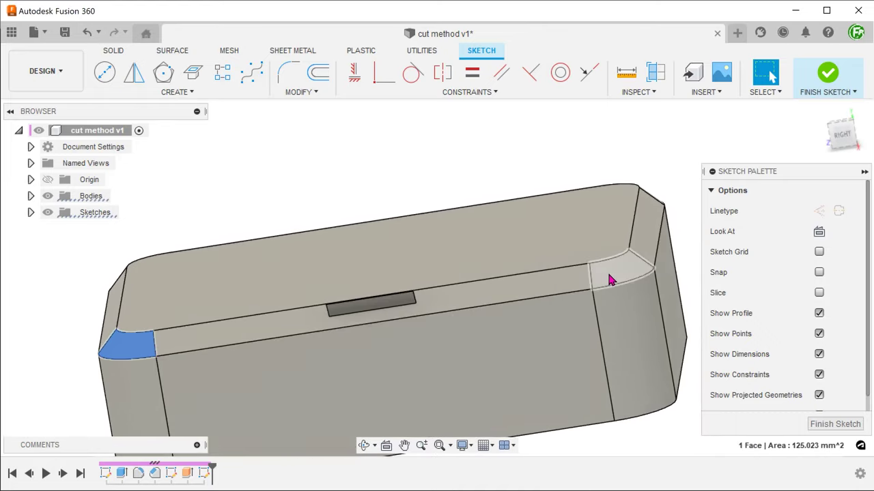
click(610, 280)
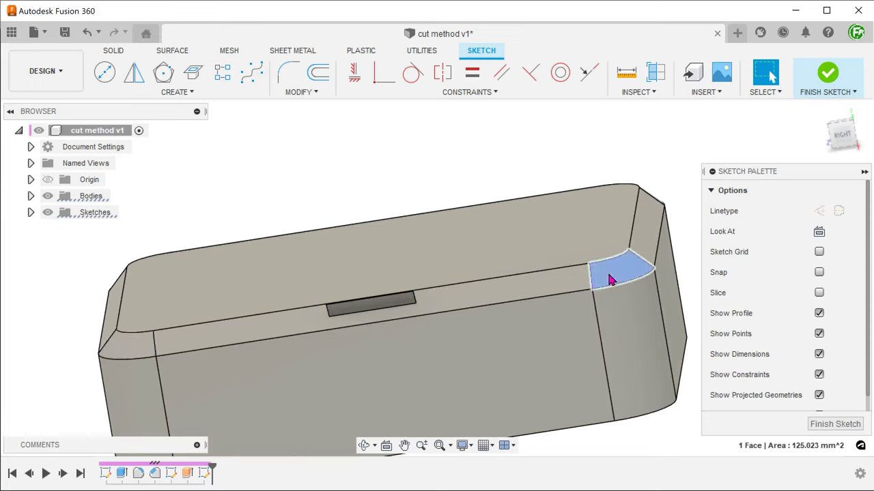
click(311, 185)
Intersect the two rounded corner chamfer faces on either side of the extruded surface with the sketch plane, keeping the projection link
click(166, 93)
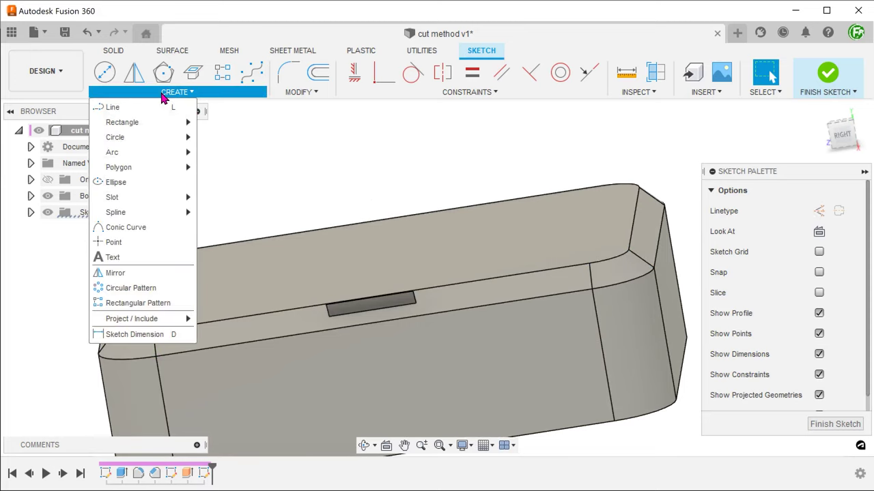
mouse_move(171, 320)
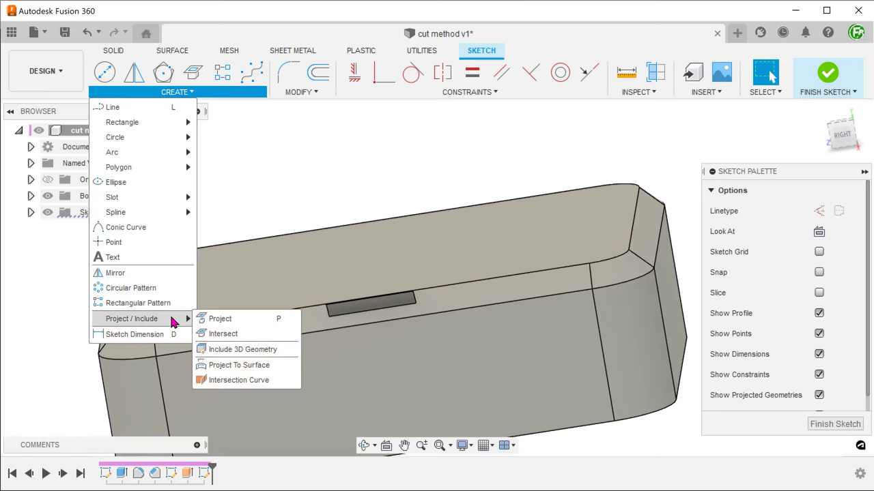
click(264, 335)
scroll(62, 292, up, 2)
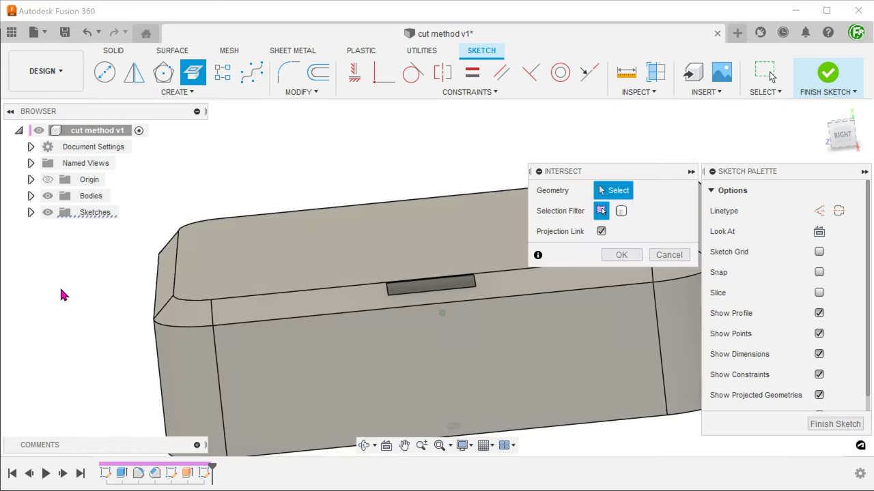
shift+middle_drag(59, 301, 75, 358)
shift+middle_drag(208, 335, 212, 341)
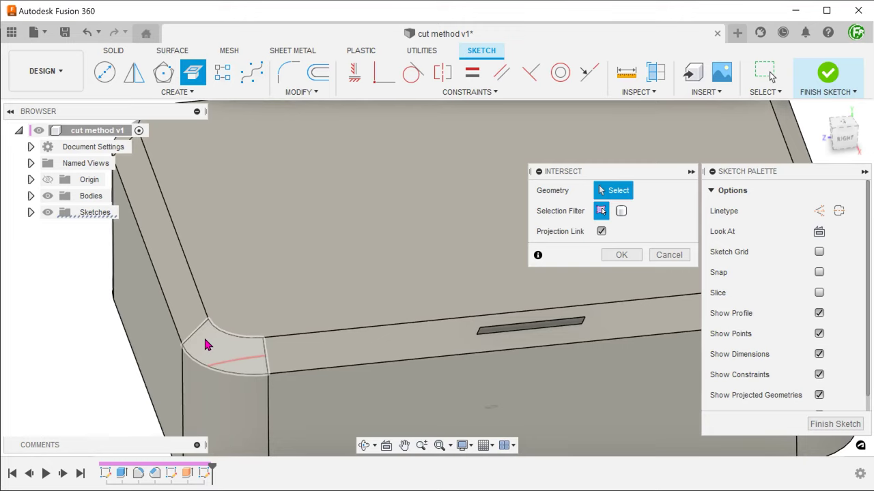
click(208, 346)
shift+middle_drag(189, 343, 577, 332)
click(575, 335)
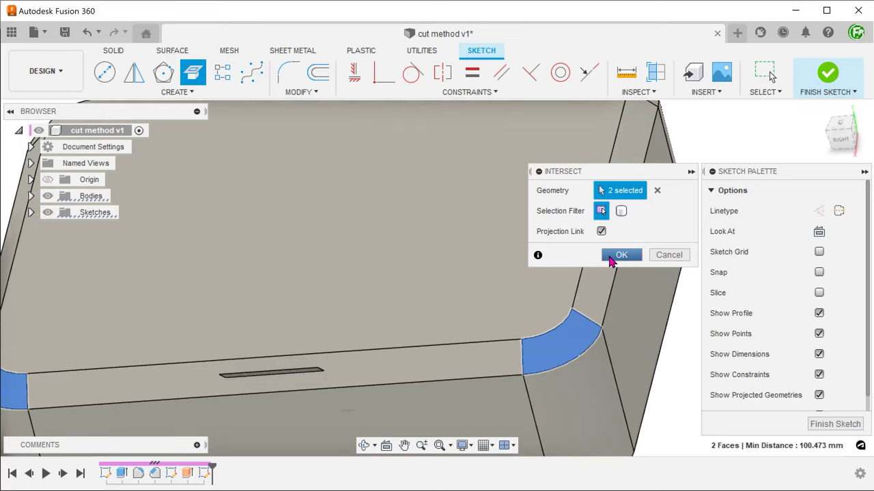
click(610, 260)
Inspect the intersection curves on the two corner chamfer faces
mouse_move(610, 262)
shift+middle_down()
mouse_move(597, 304)
mouse_move(242, 400)
mouse_move(96, 355)
shift+middle_up()
click(89, 346)
shift+middle_drag(211, 382, 278, 389)
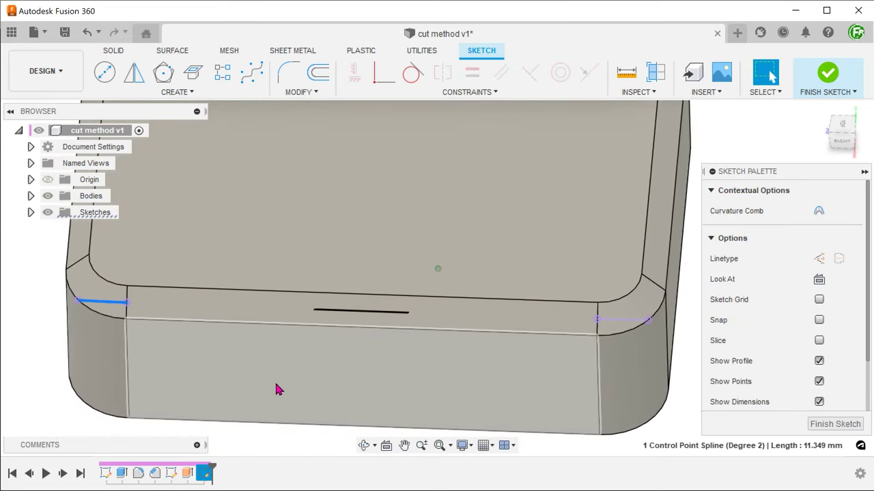
click(620, 322)
shift+middle_drag(620, 323, 674, 323)
key(Escape)
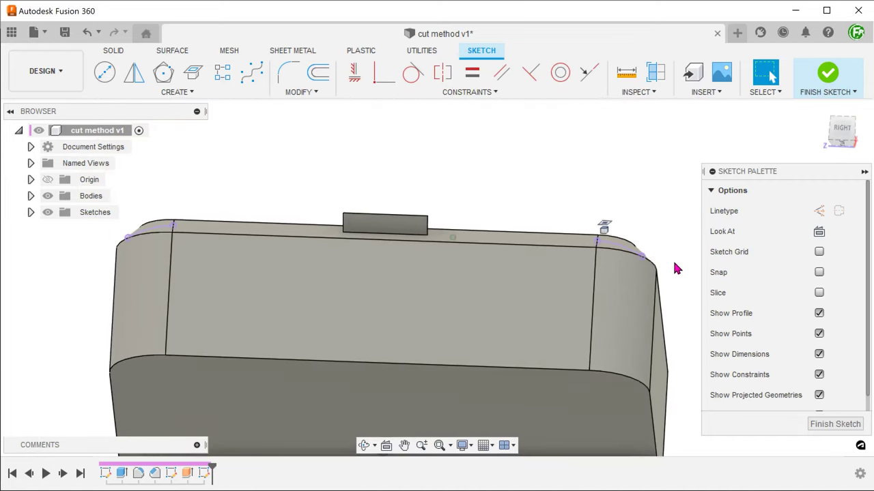
View the sketch plane straight on and hide both the solid box Body1 and the extruded surface Body7 (1)
click(819, 233)
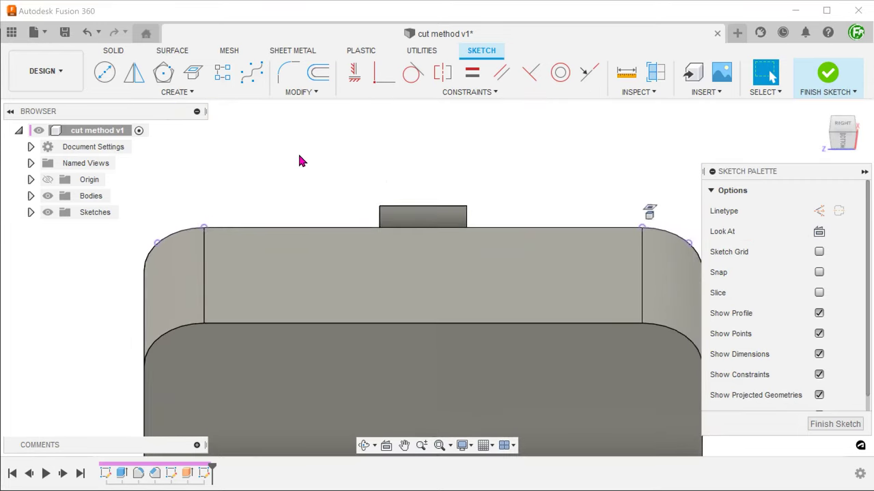
click(32, 196)
click(60, 213)
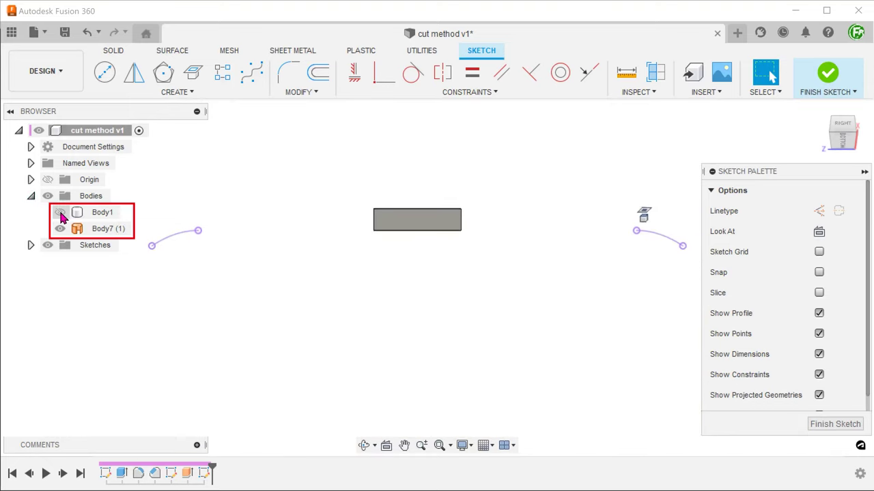
click(60, 229)
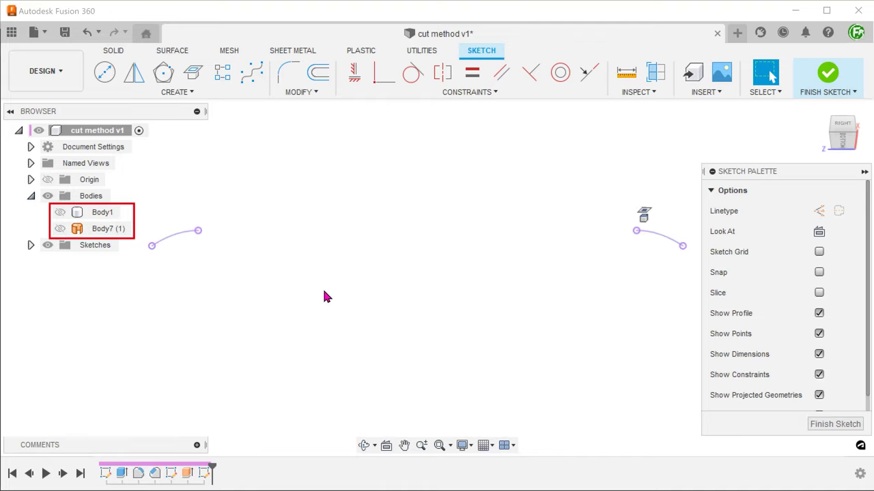
click(863, 172)
scroll(430, 301, up, 2)
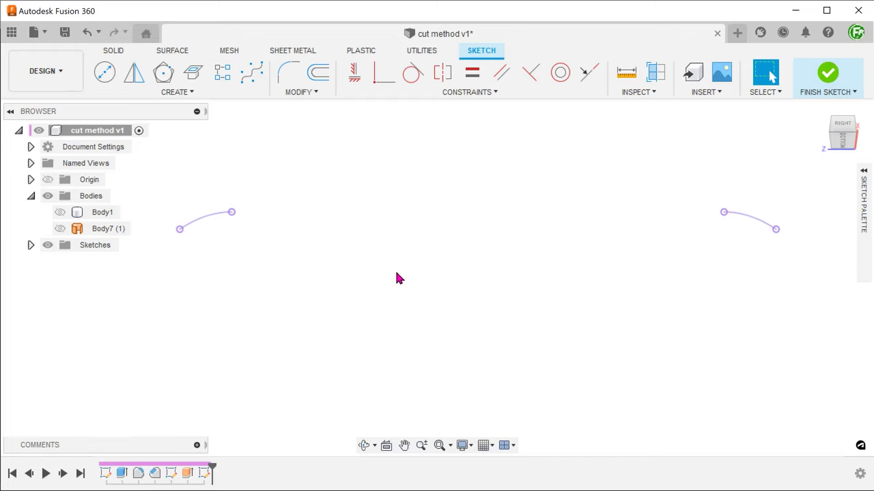
Sketch three connected tangent arcs forming a wavy profile between the inner endpoints of the two projected corner curves
click(188, 92)
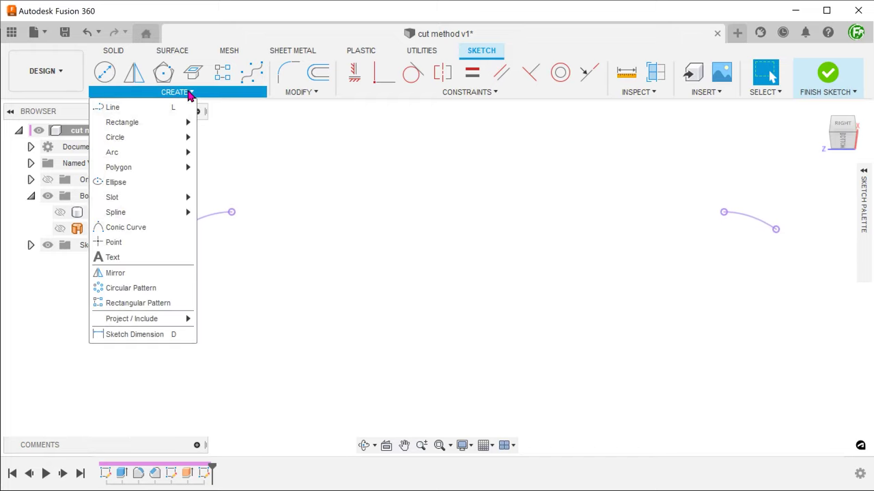
mouse_move(168, 154)
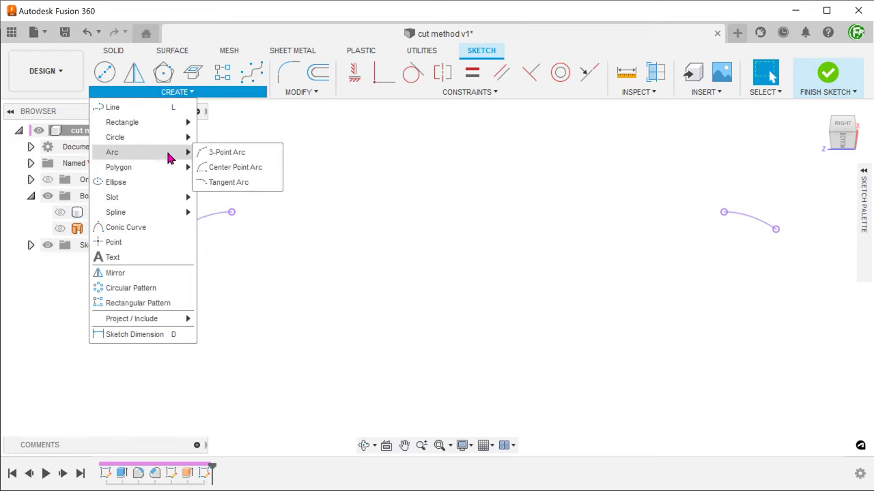
click(258, 183)
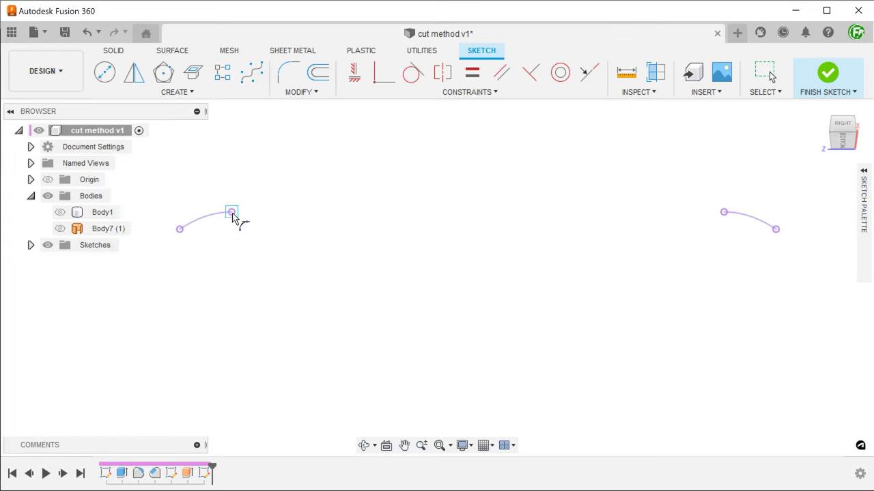
click(232, 213)
click(286, 229)
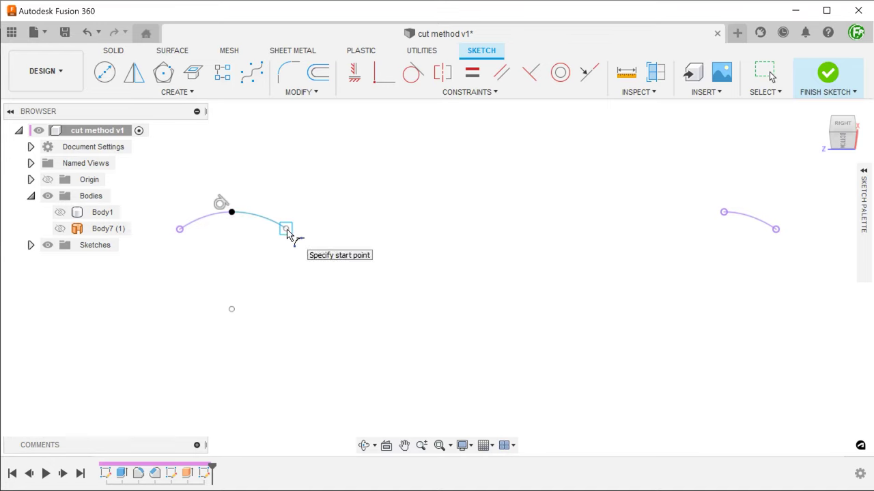
click(286, 230)
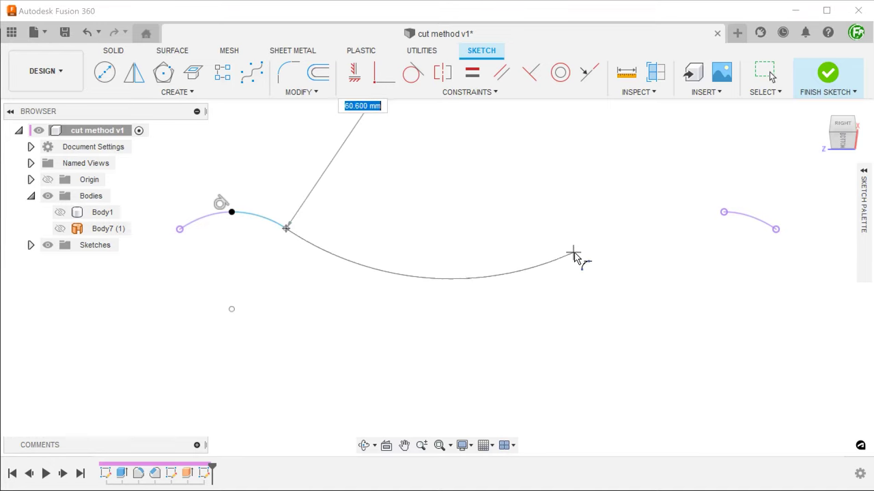
click(595, 250)
click(595, 251)
click(724, 213)
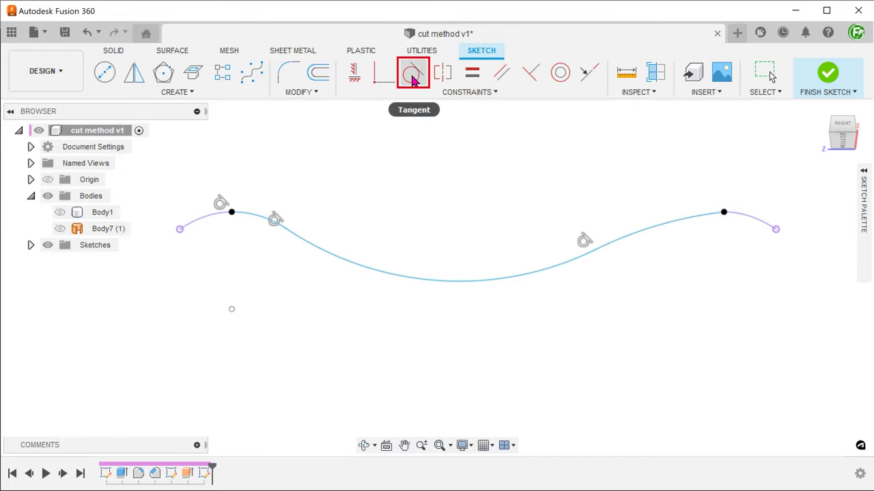
Make the last arc tangent to the adjoining projected curve, adjust the junction of the first two arcs, and finish the sketch
click(413, 76)
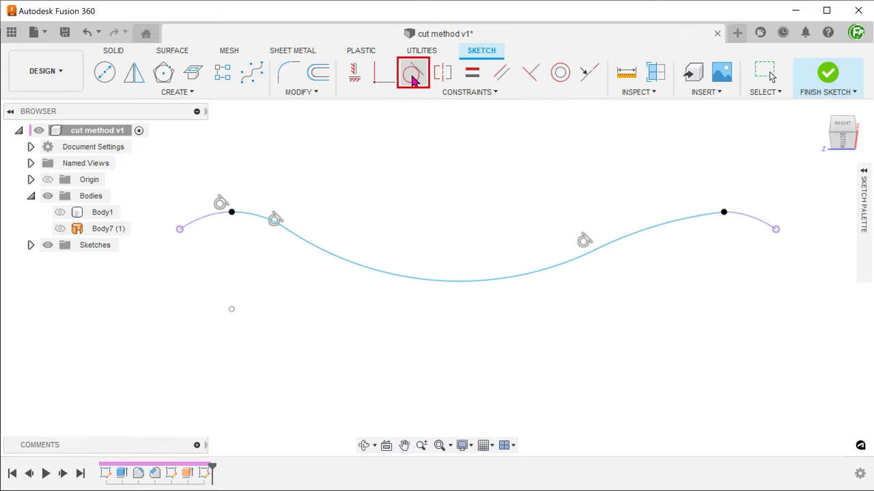
click(681, 225)
click(733, 222)
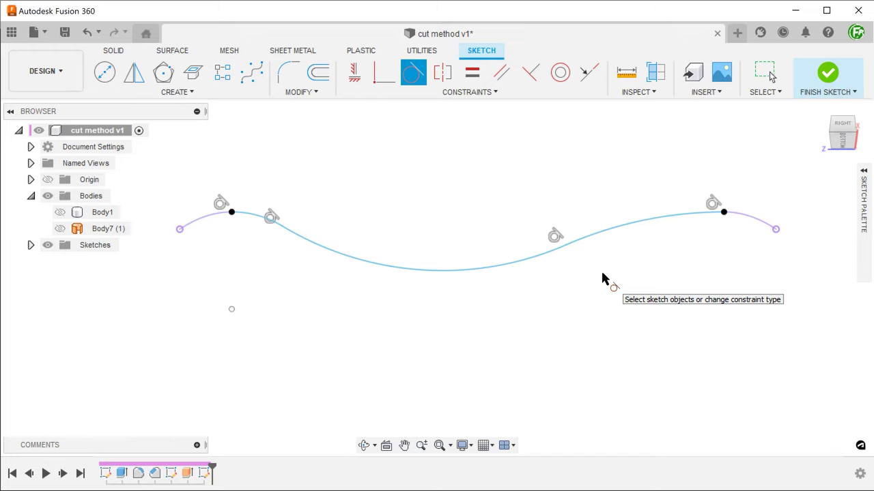
key(Escape)
drag(282, 227, 277, 224)
click(467, 296)
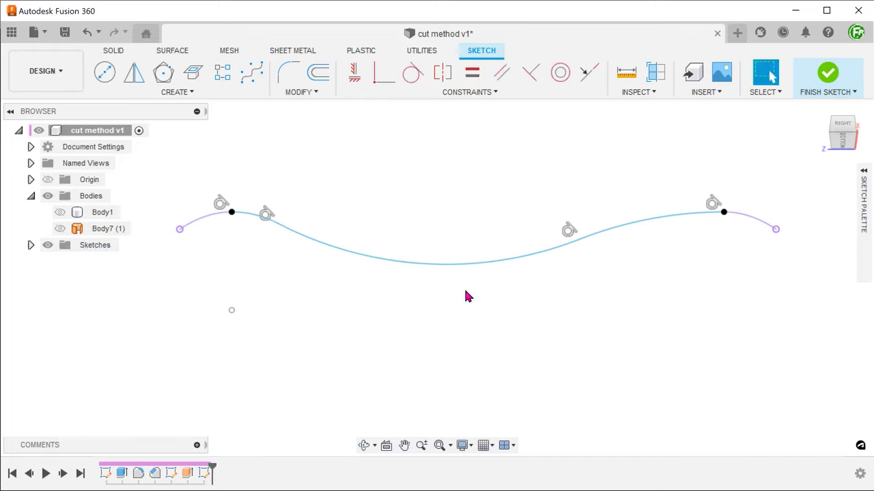
click(826, 75)
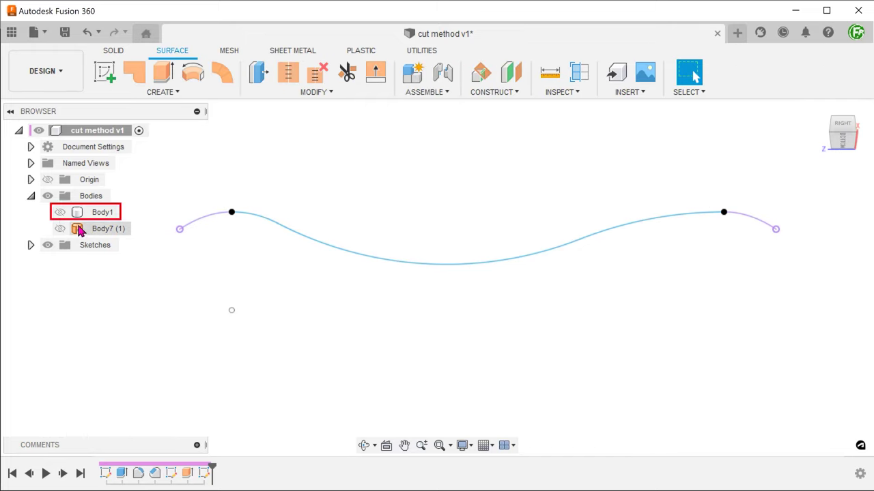
Show the solid box Body1 again and view the arc profile against its chamfered edge from the home view
click(60, 212)
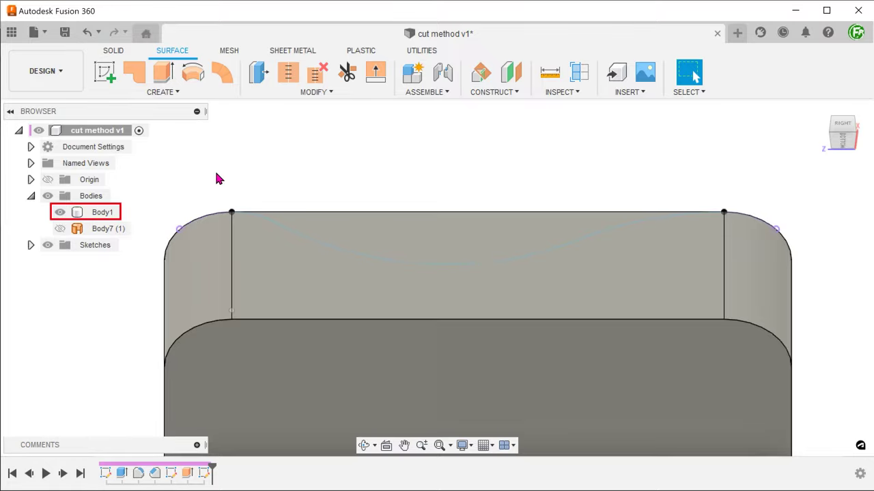
shift+middle_drag(302, 158, 307, 273)
double_click(311, 269)
mouse_move(534, 400)
shift+middle_down()
mouse_move(537, 409)
mouse_move(517, 408)
mouse_move(734, 269)
shift+middle_up()
click(732, 255)
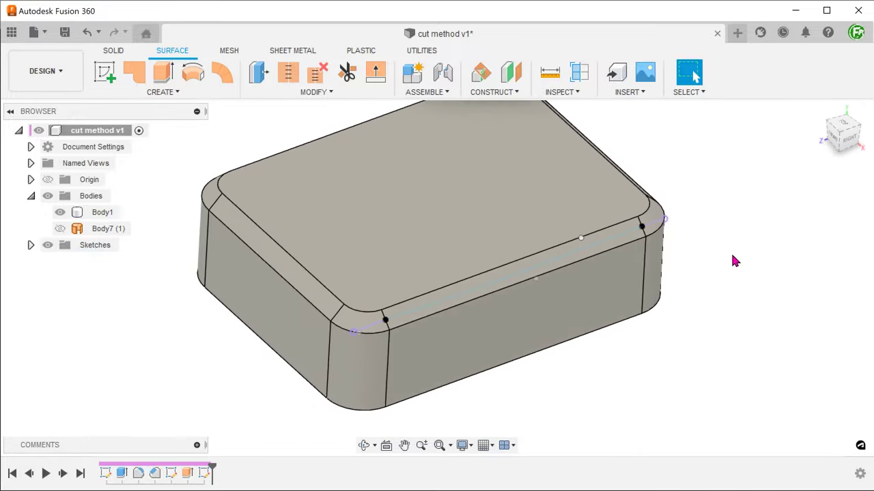
click(821, 111)
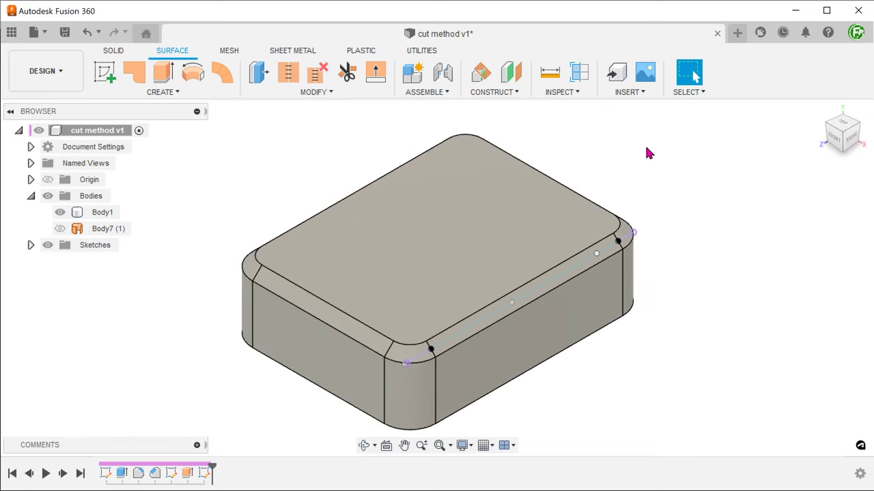
Split the solid box Body1 with the arc profile sketch as the splitting tool, with Extend Splitting Tool(s) enabled
click(316, 91)
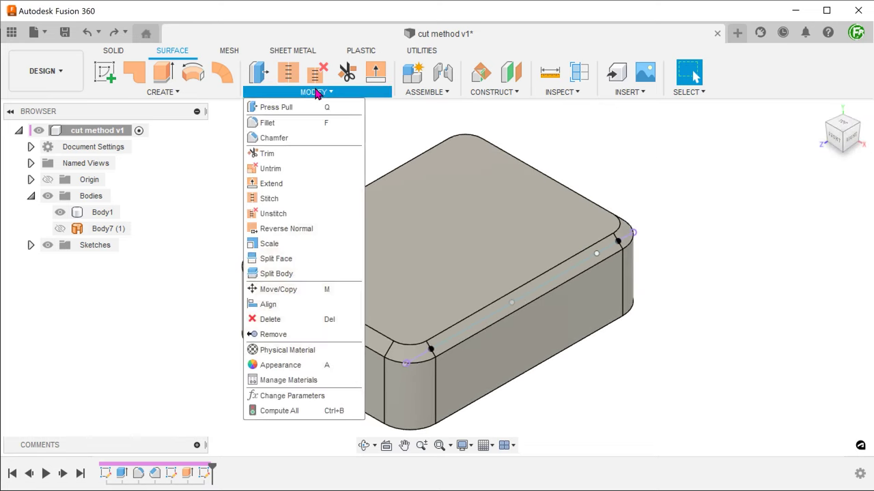
click(311, 274)
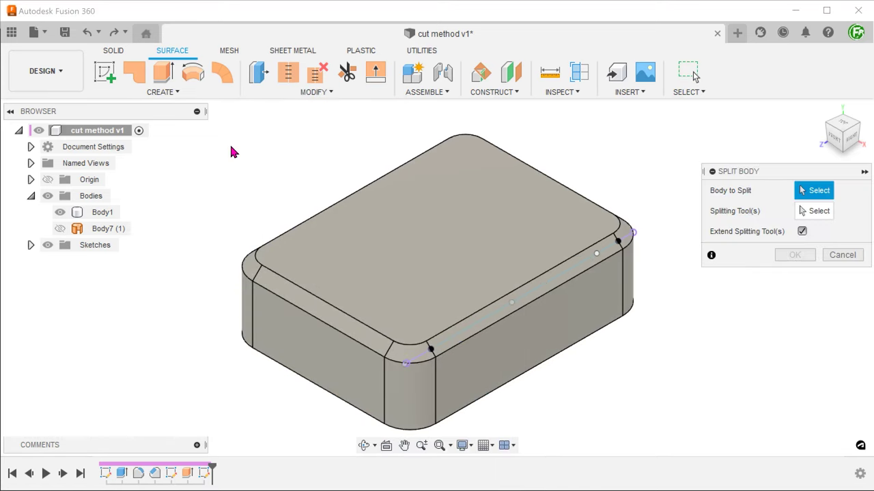
click(431, 235)
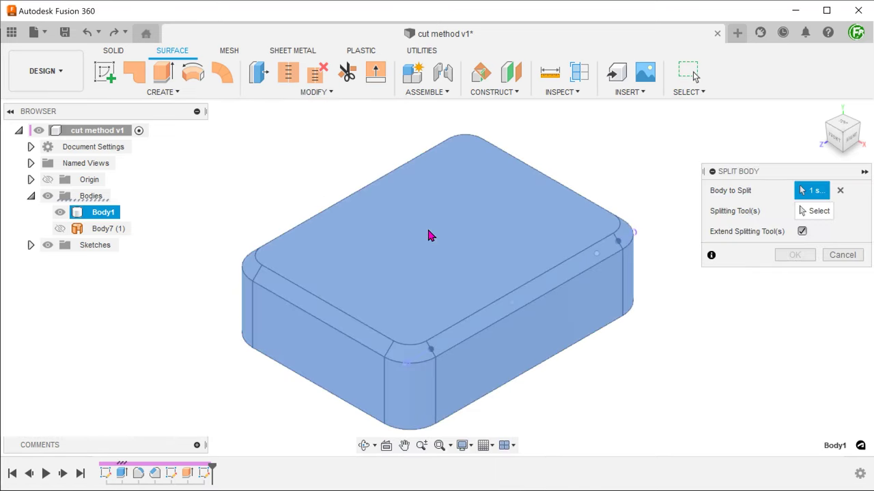
click(814, 215)
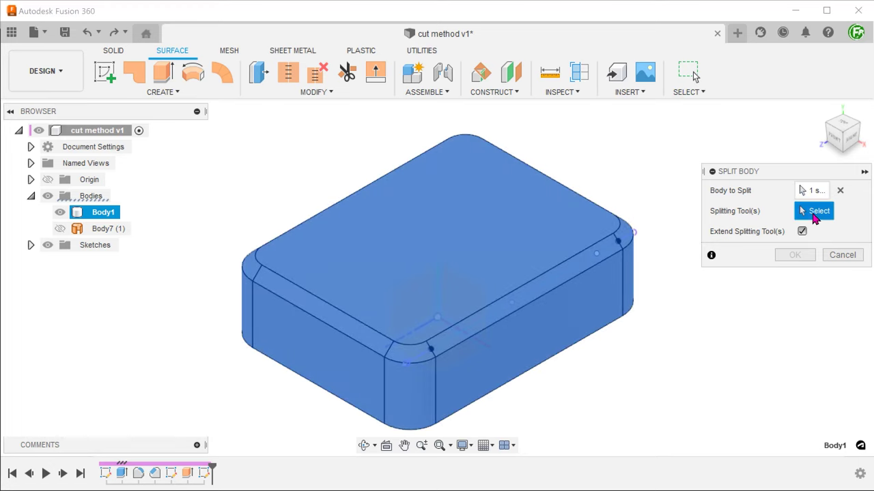
click(550, 283)
shift+middle_drag(727, 355, 771, 335)
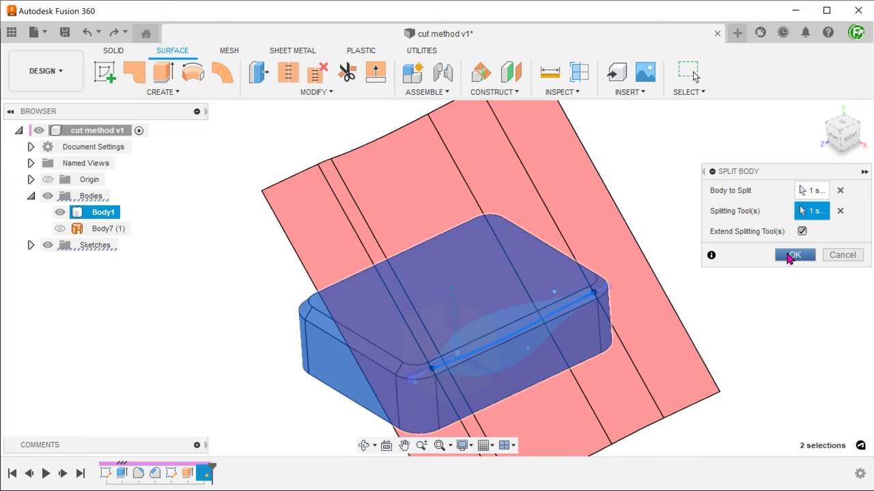
click(792, 255)
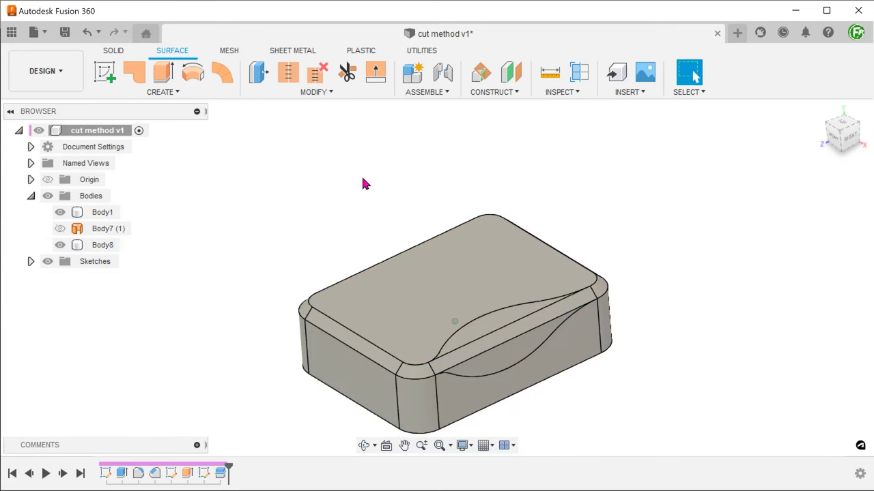
Identify the split-off wedge along the chamfered edge as Body1 and remove that body with the Remove command
click(95, 252)
click(101, 212)
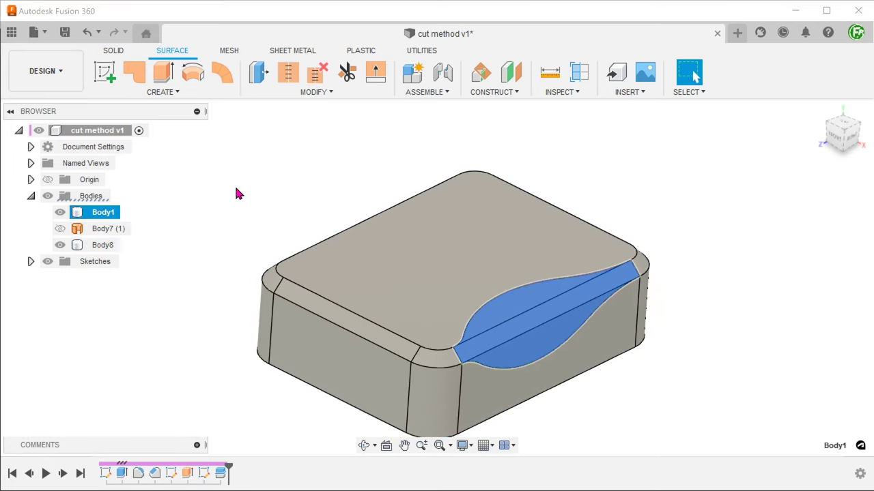
right_click(140, 213)
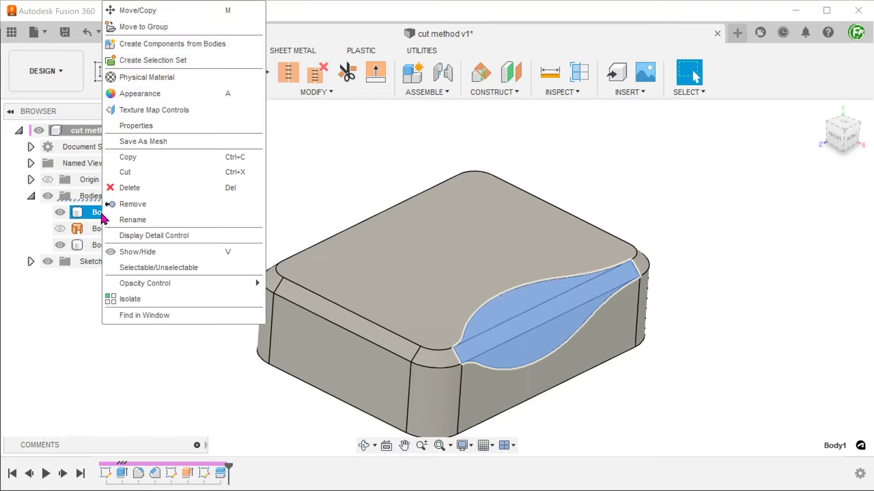
click(183, 205)
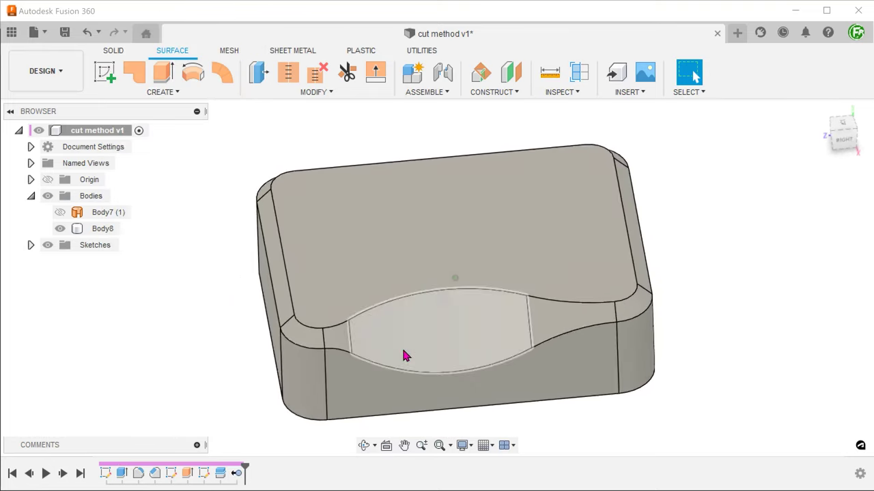
Inspect the variable-width chamfer faces on the remaining box from several angles and return to the home view
click(409, 347)
click(290, 336)
shift+middle_drag(290, 337, 588, 418)
click(575, 234)
click(681, 310)
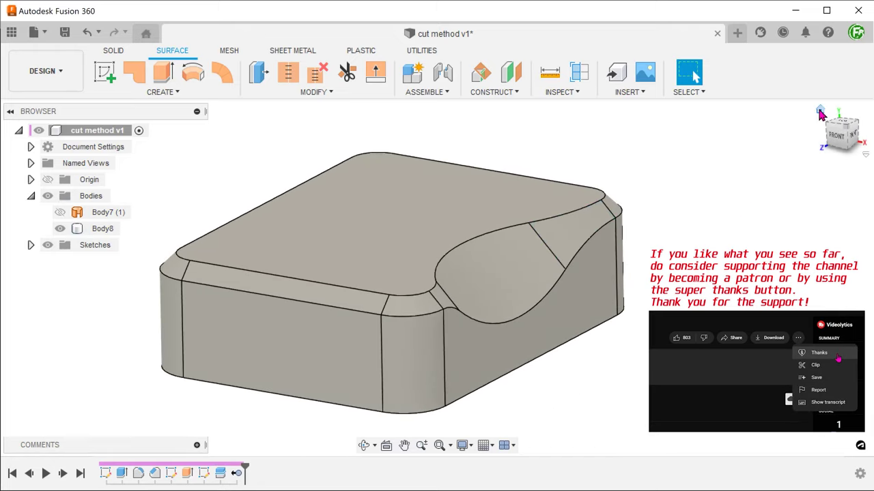
click(821, 111)
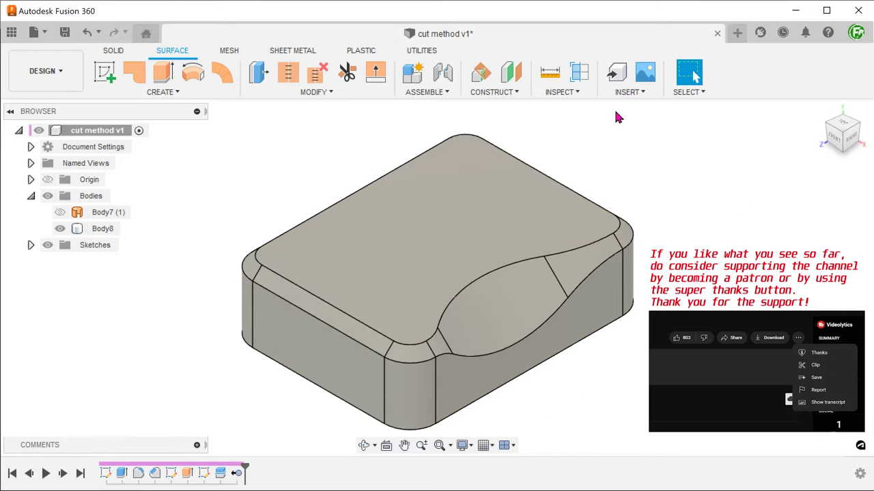
Run a Curvature Map Analysis on the remaining box body
click(561, 92)
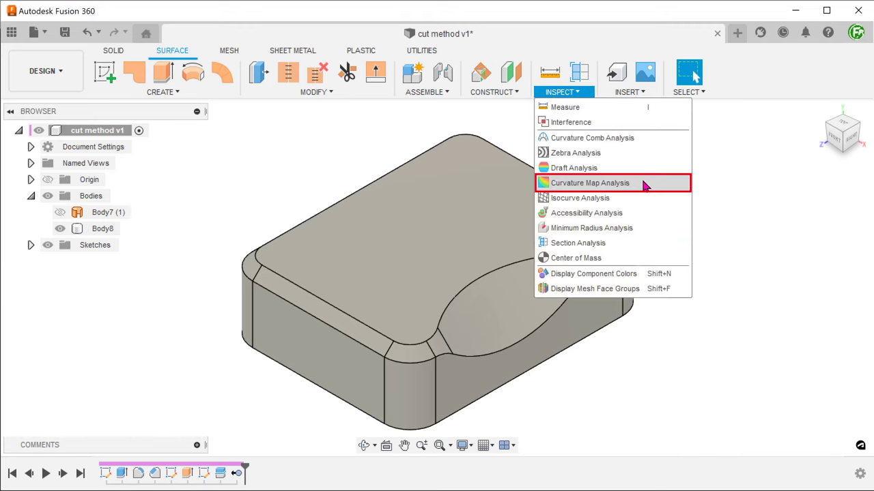
click(645, 185)
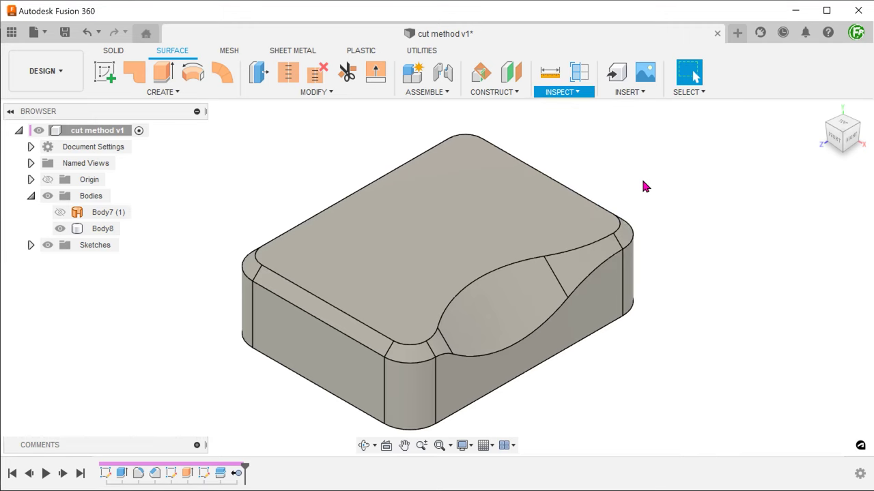
click(506, 202)
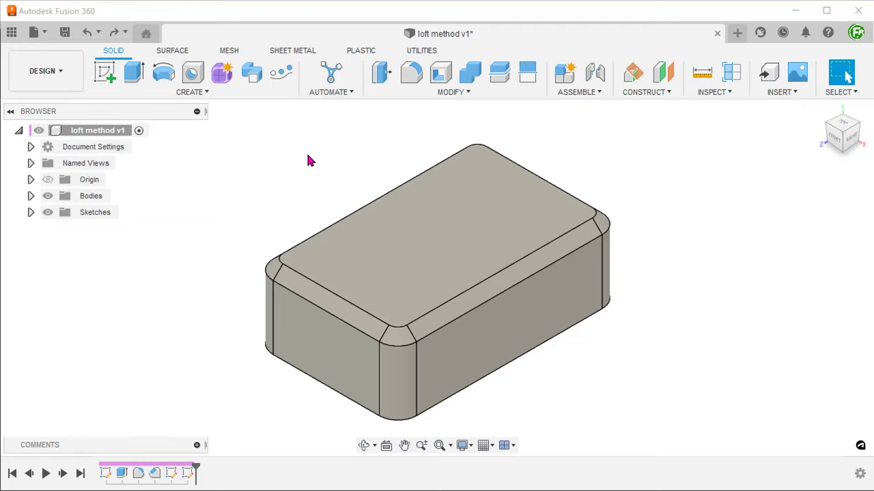
In the loft method v1 design, show the "top split" sketch and check its curve from above the box
click(31, 214)
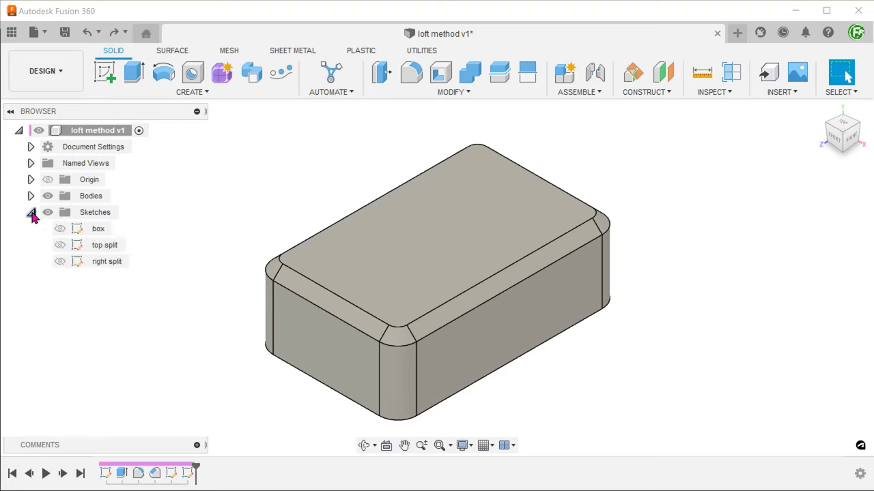
click(61, 245)
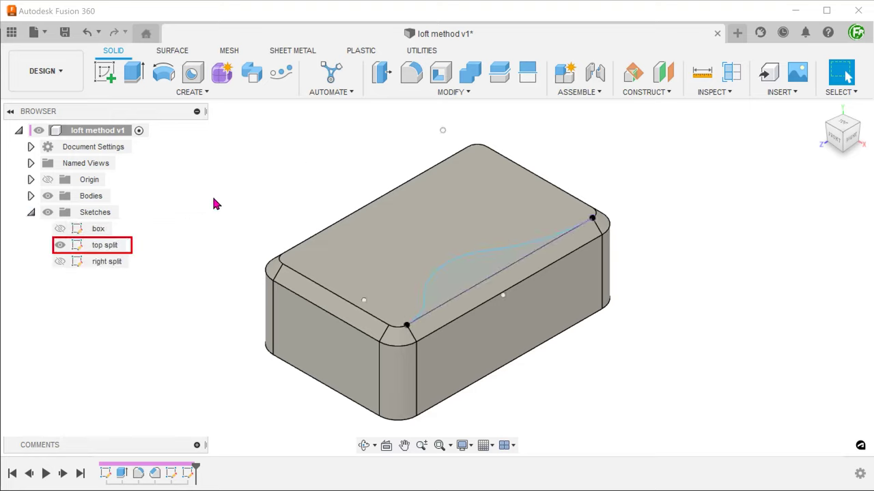
click(461, 261)
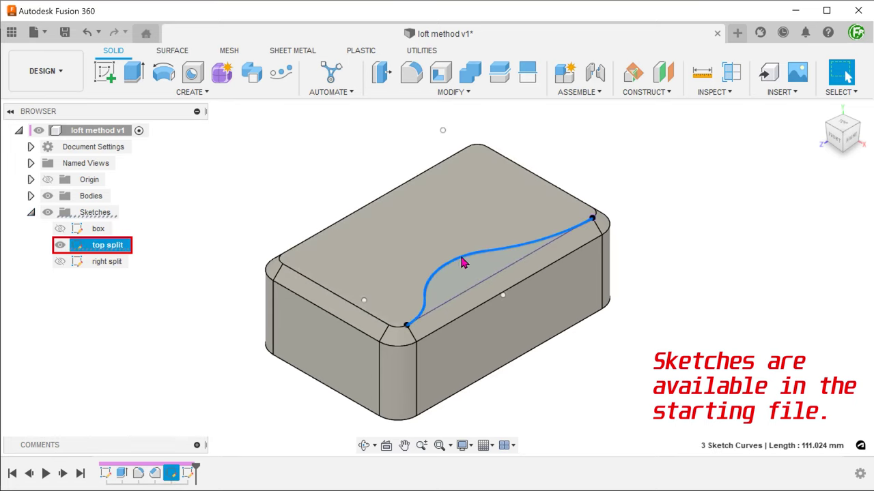
click(844, 133)
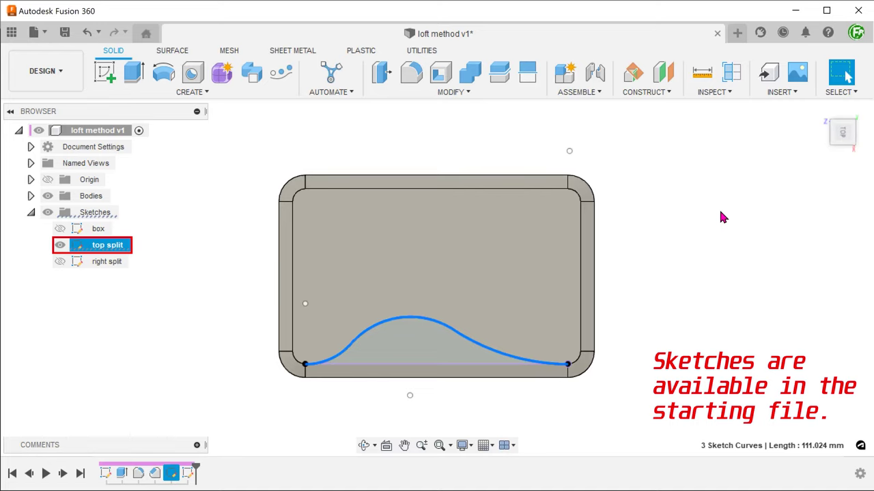
key(Escape)
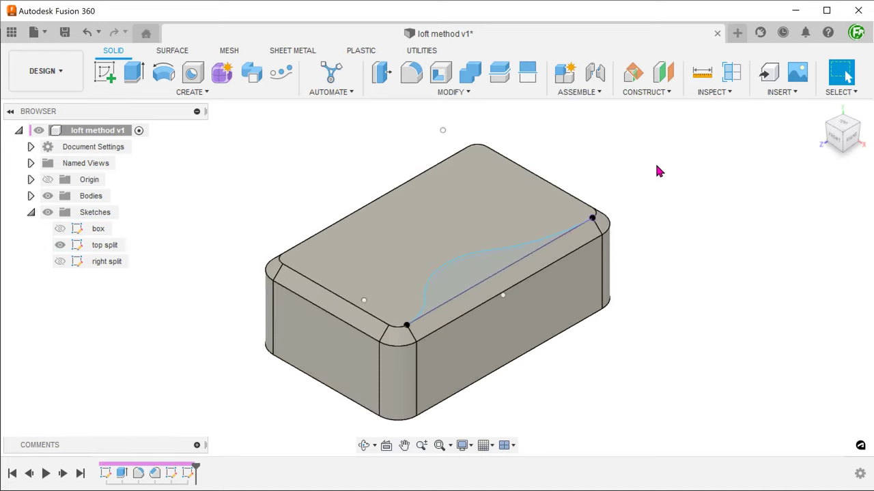
Split the box's top face with the "top split" sketch curve using Split Face, and check the separated region beside the chamfer
click(469, 92)
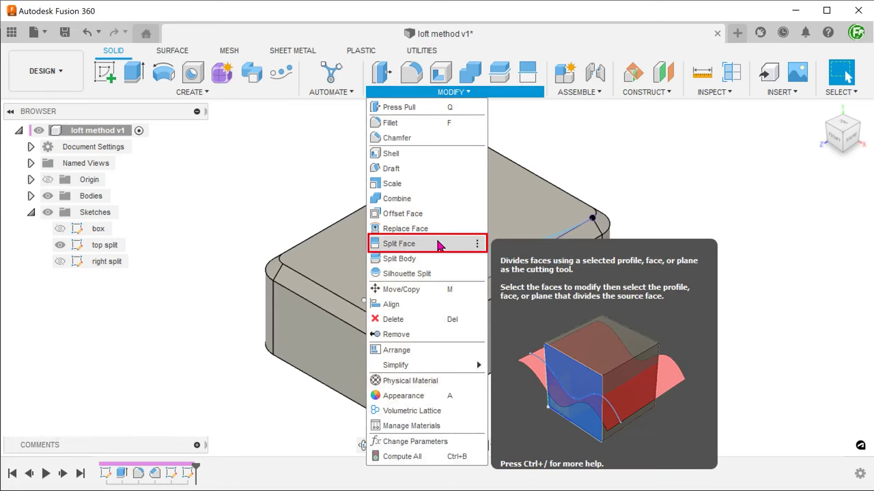
click(437, 244)
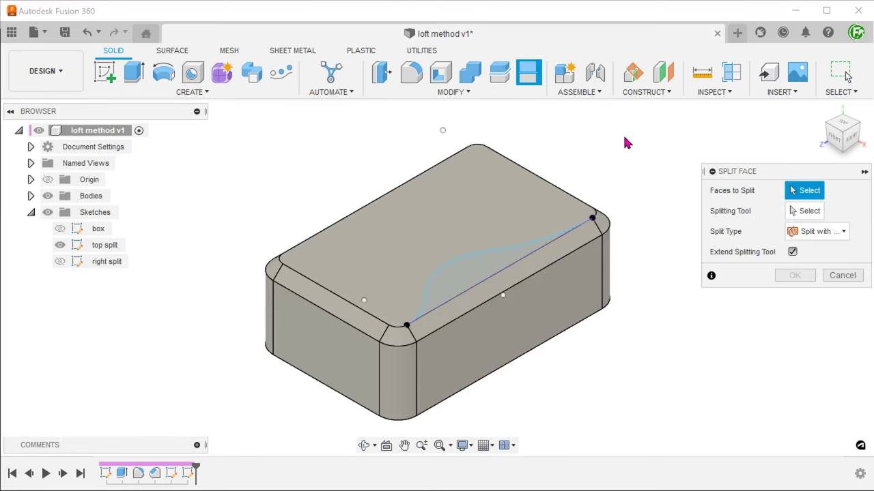
click(487, 206)
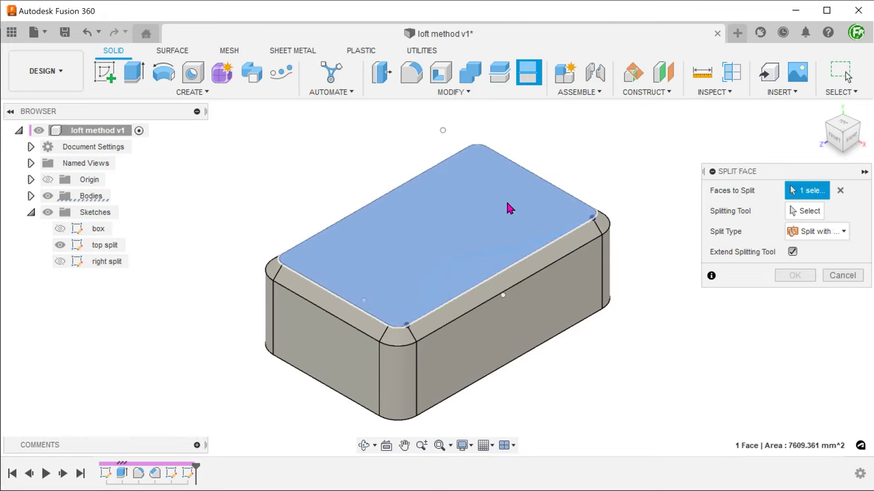
click(798, 213)
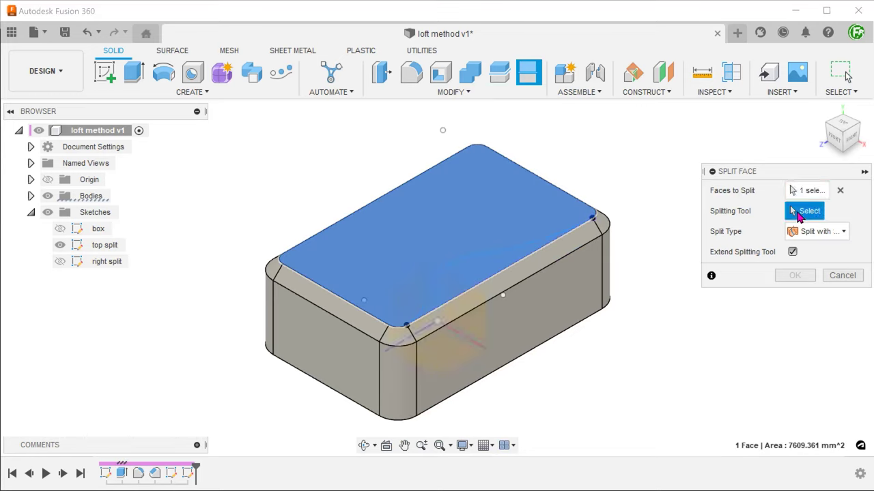
click(515, 250)
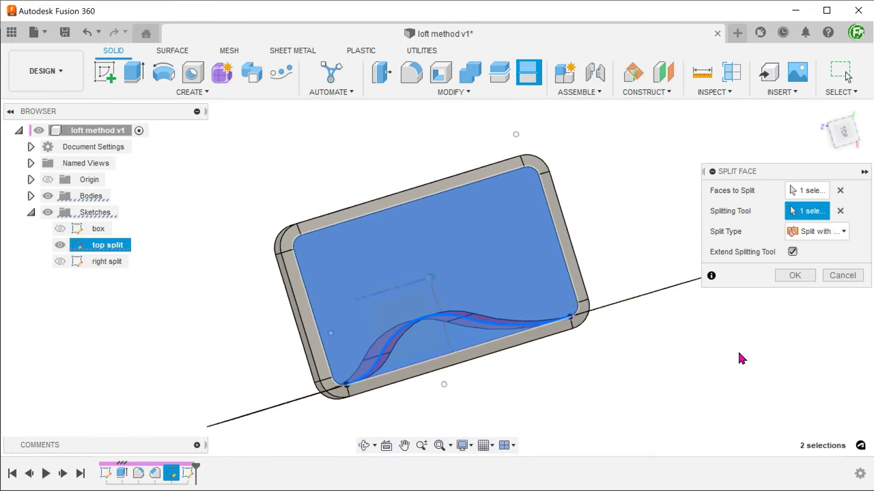
click(795, 276)
click(419, 335)
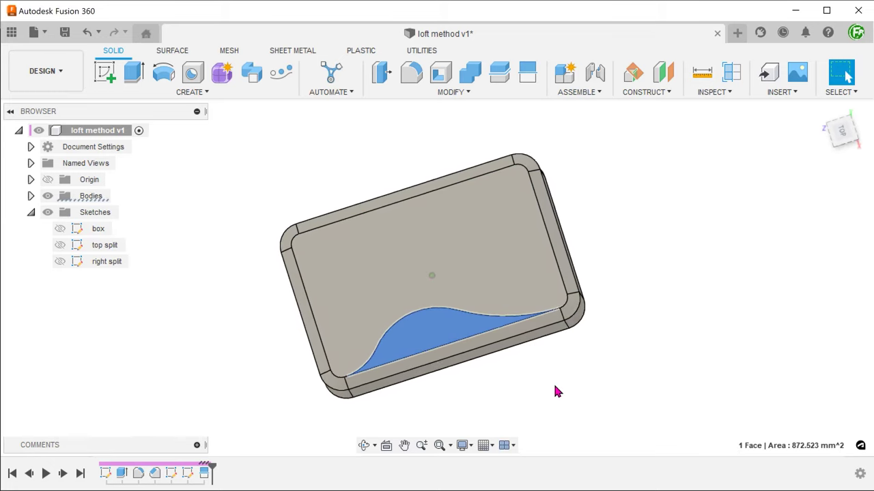
key(Escape)
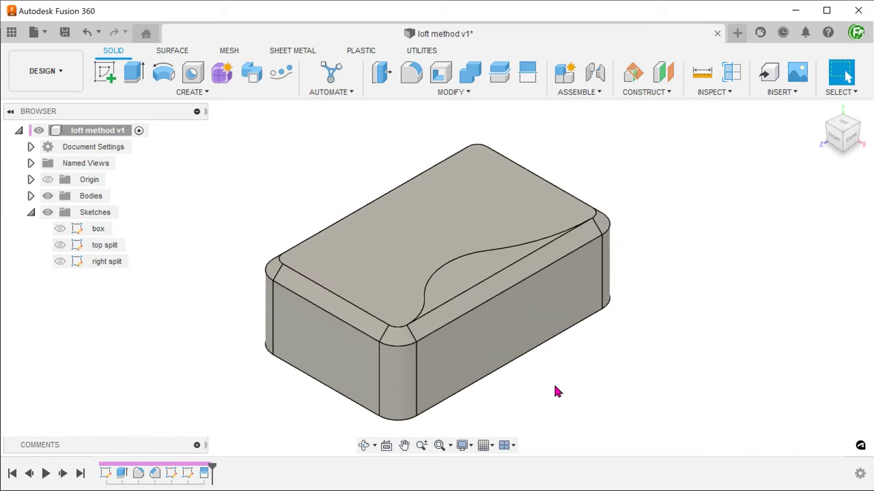
Show the "right split" sketch, split the box's right side face with its curve, and check the split-off regions on both faces
click(61, 261)
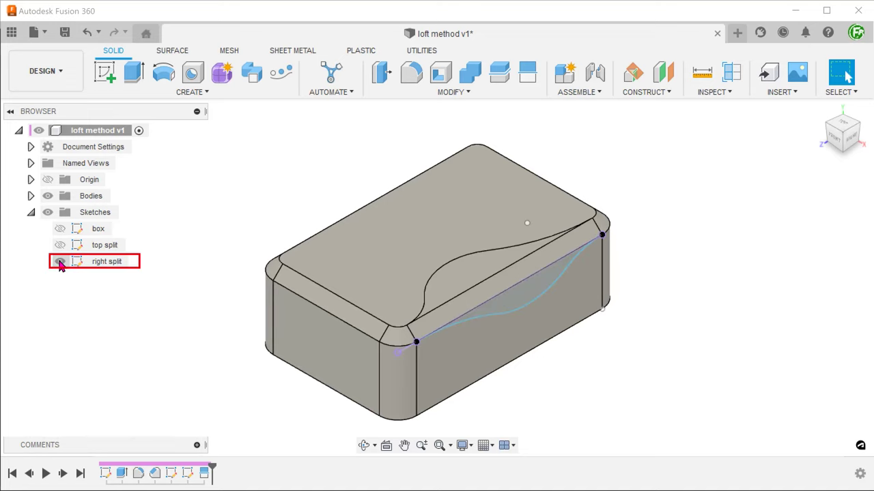
click(476, 326)
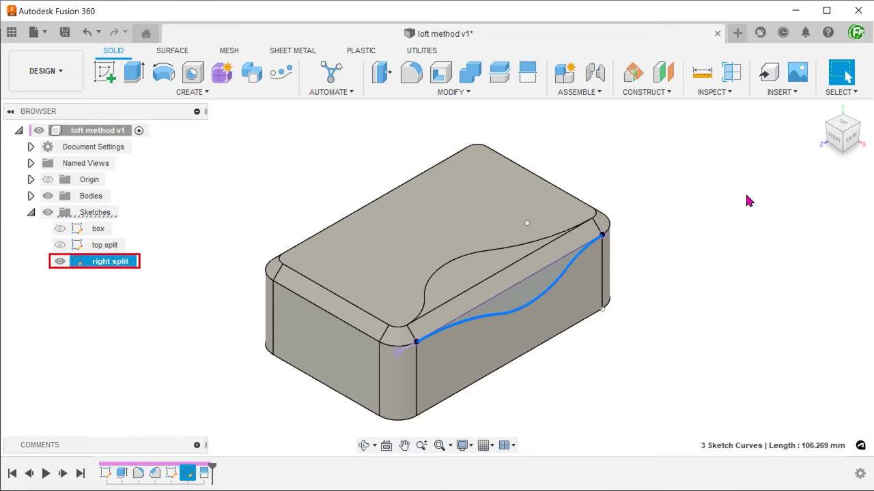
click(852, 140)
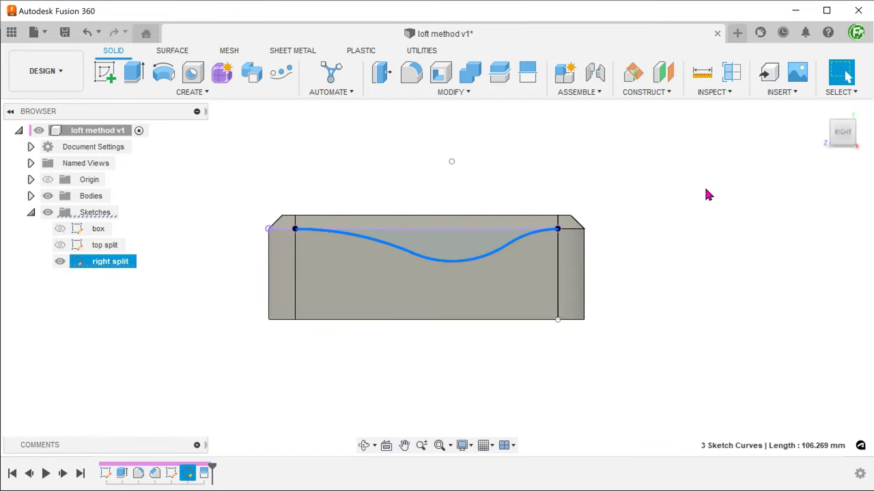
right_click(706, 196)
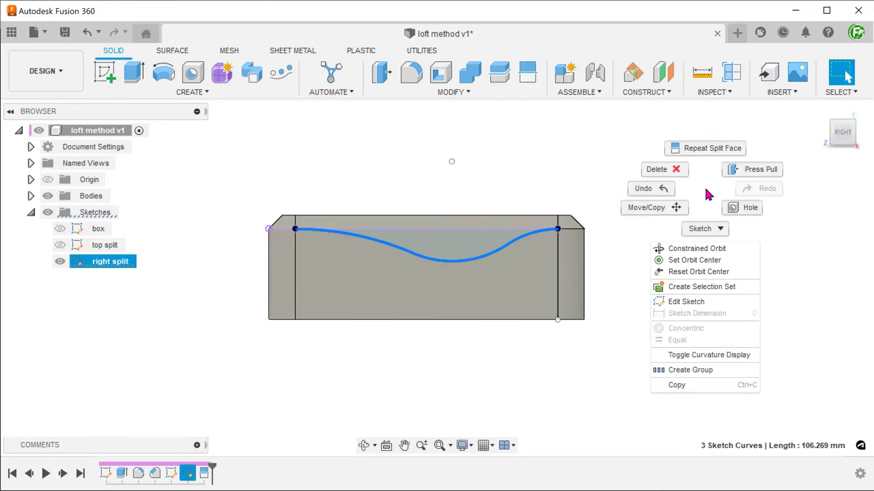
click(705, 155)
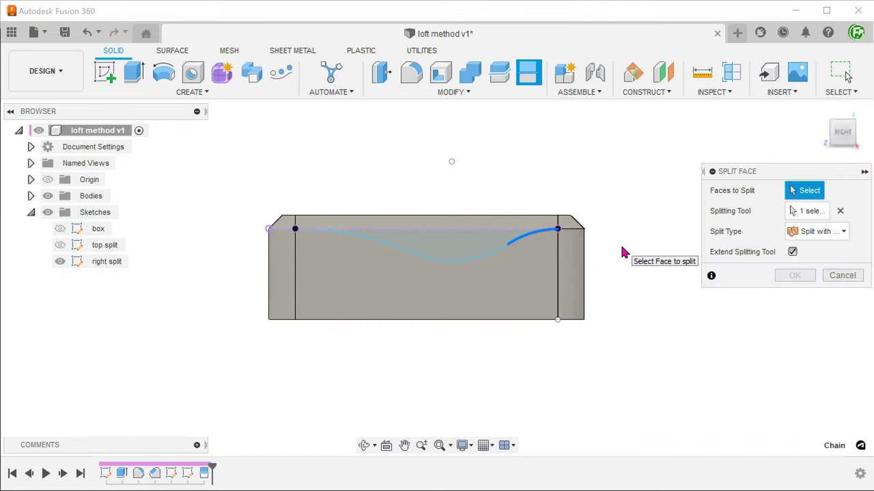
click(498, 279)
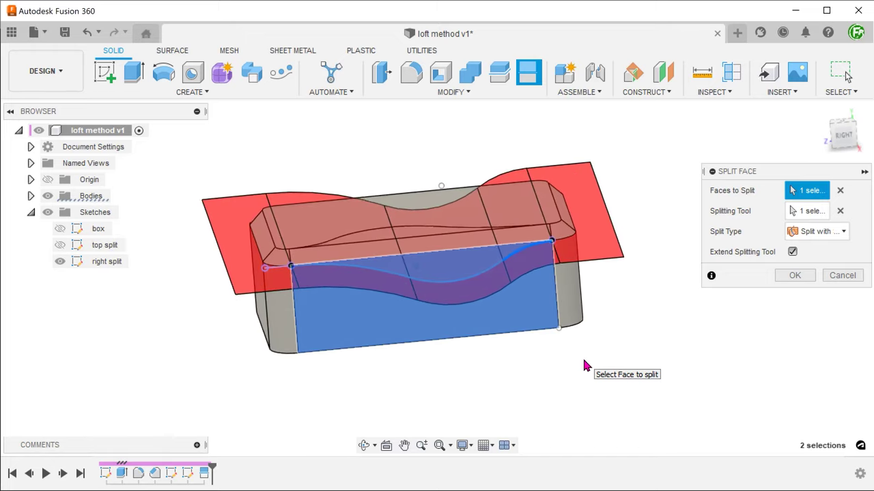
click(796, 275)
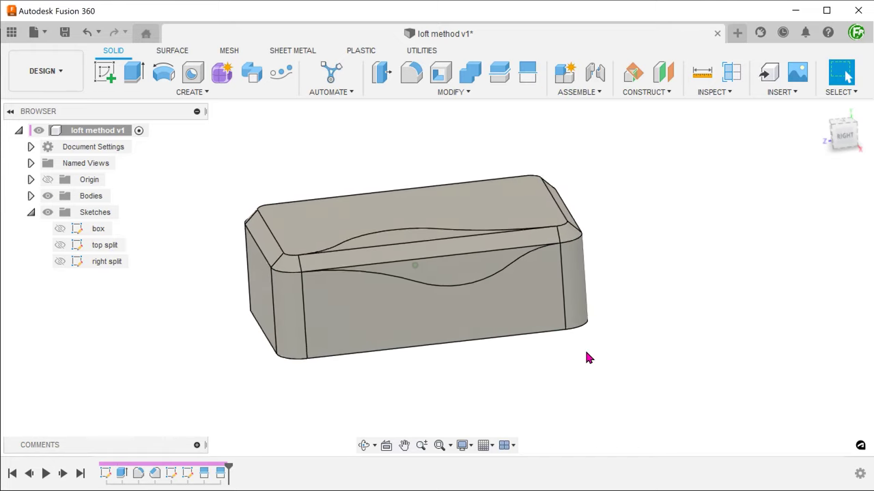
click(452, 274)
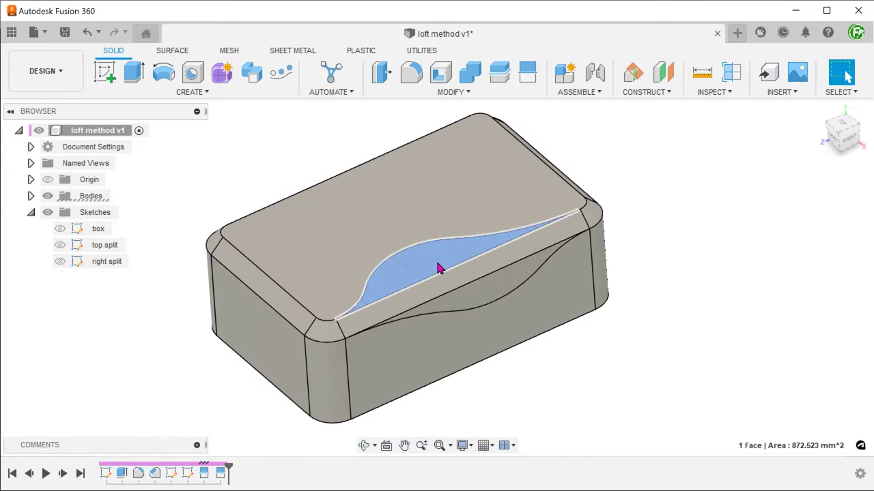
click(487, 301)
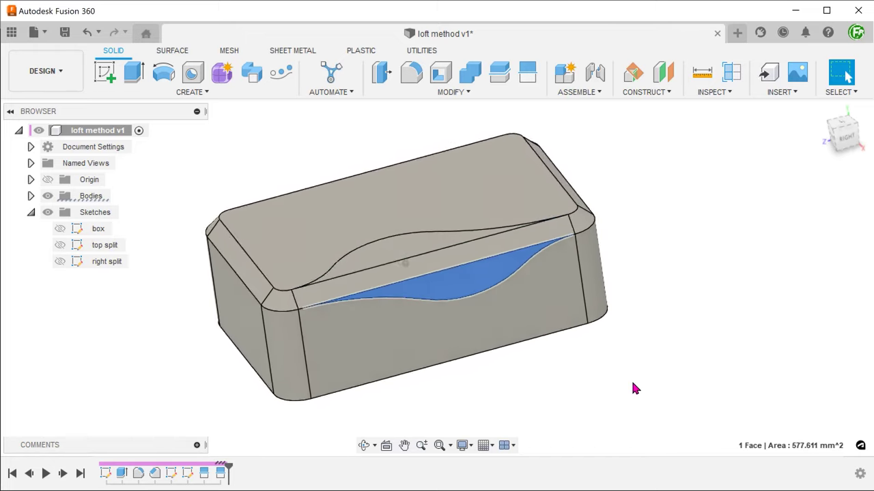
click(623, 388)
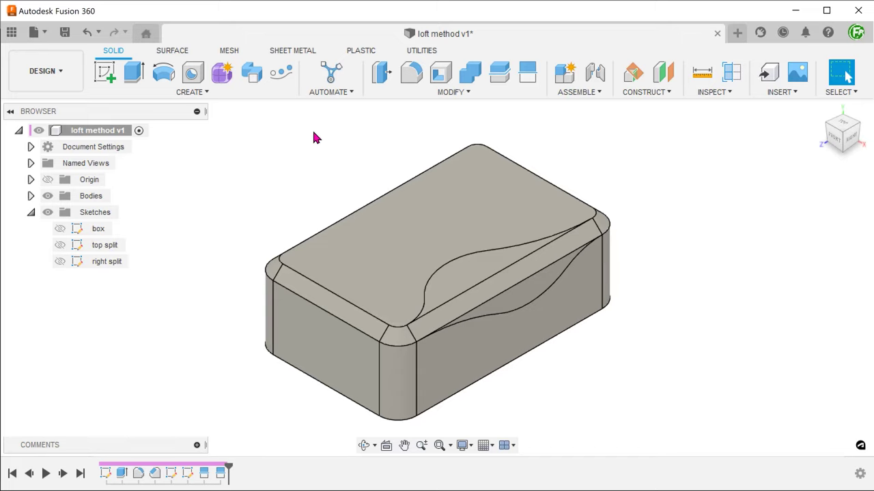
Delete the split-off top region, the straight chamfer face and the split-off side region using the Surface tools
click(167, 52)
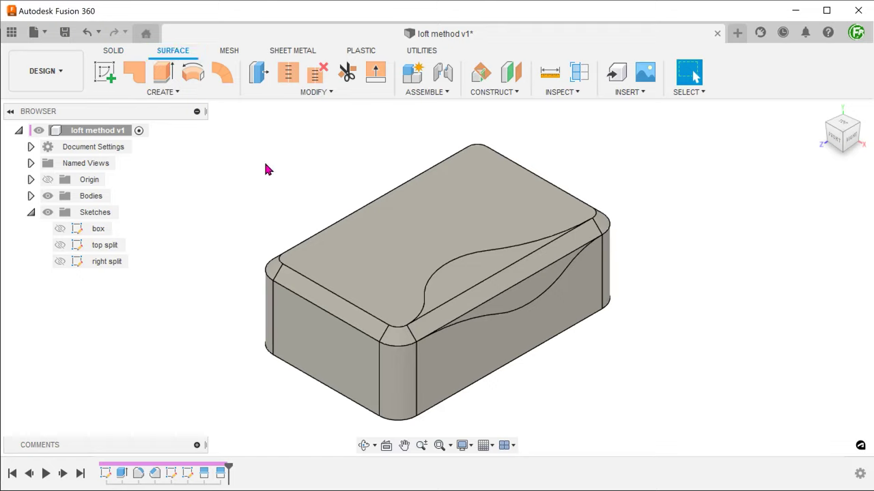
click(469, 273)
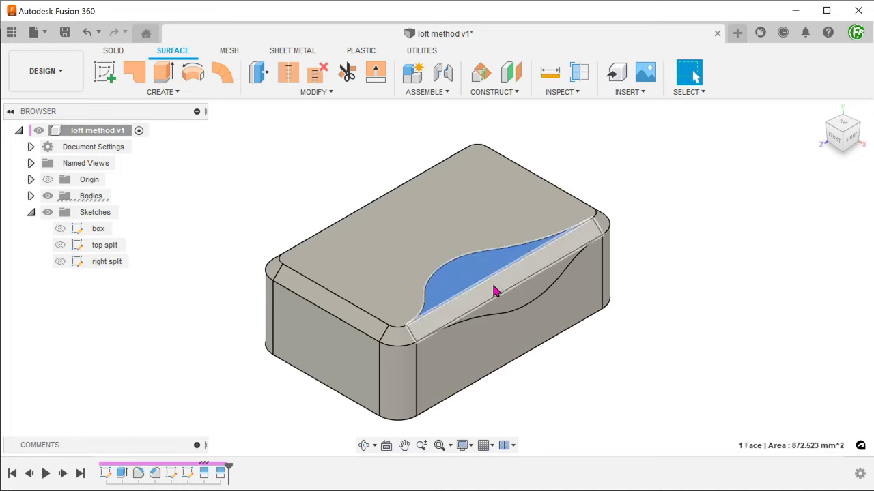
shift+click(494, 289)
shift+click(522, 299)
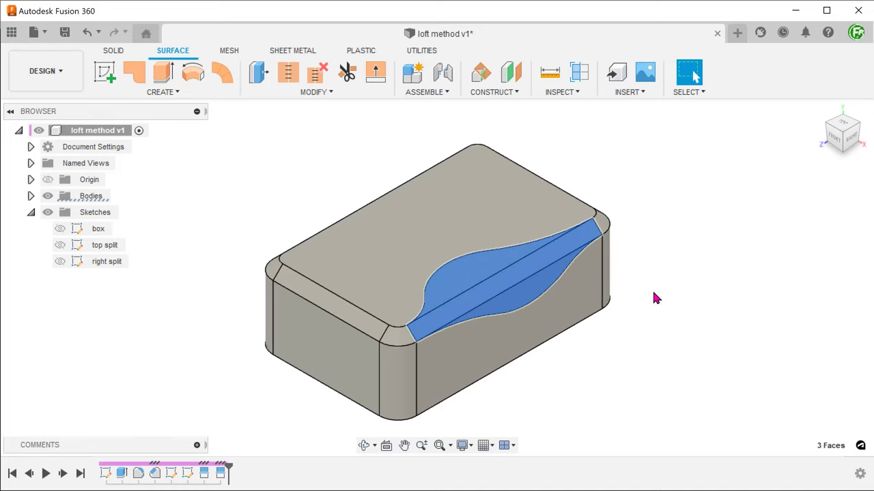
key(Delete)
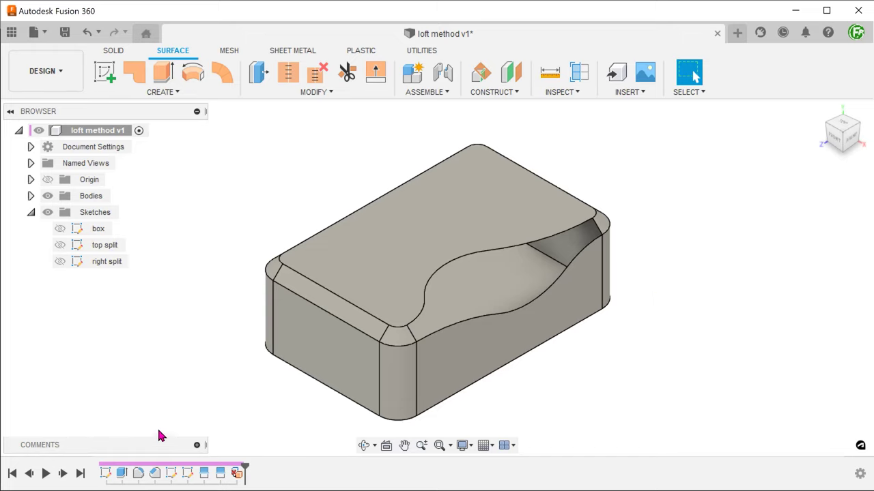
List the bodies, highlight Body1 to examine the opened box, and return to the home view
click(31, 196)
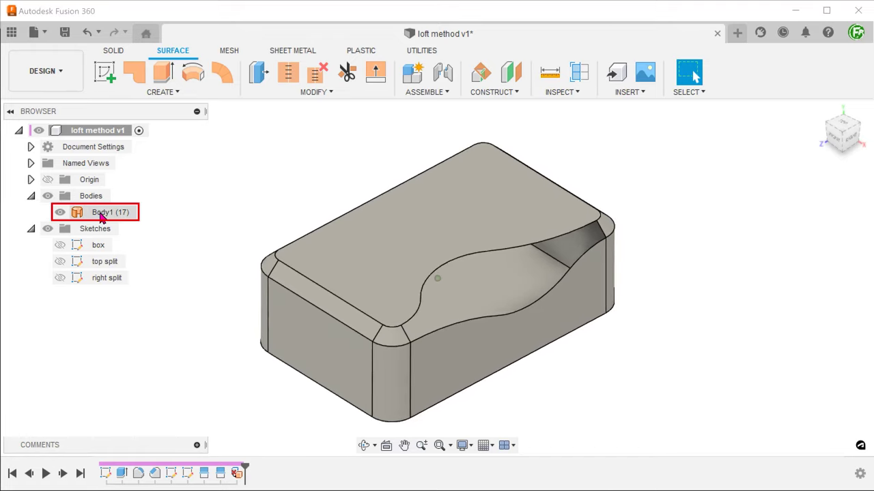
click(102, 212)
shift+middle_drag(148, 407, 152, 394)
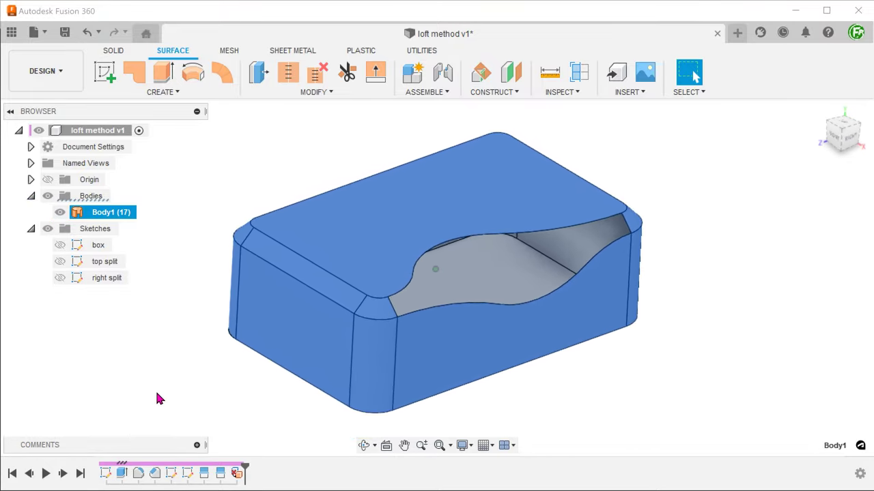
key(Escape)
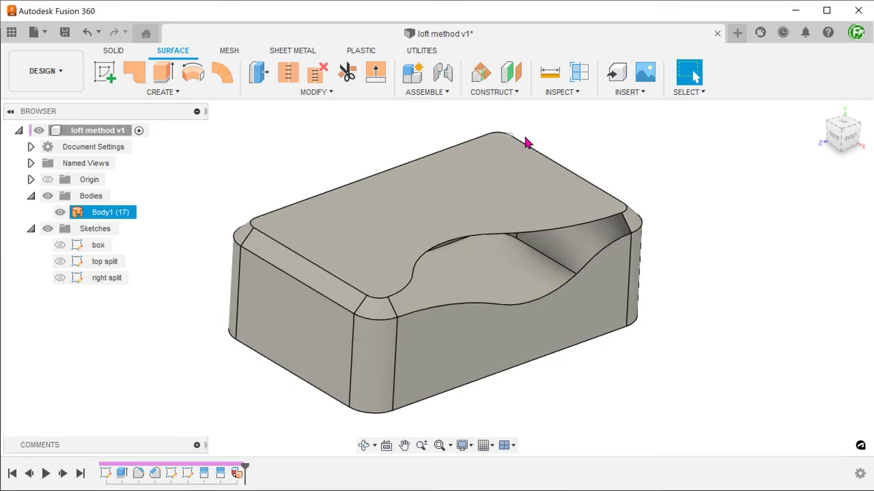
click(823, 112)
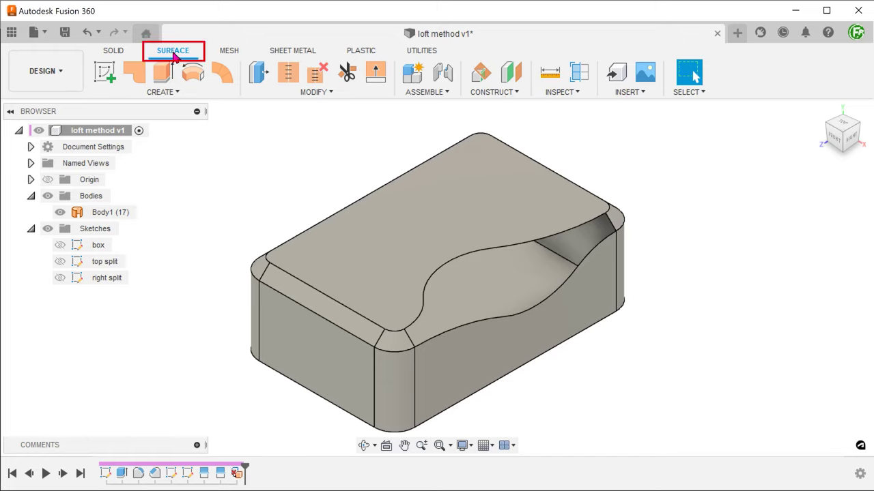
Set up a surface Loft with Chain Selection off, using the opening's top curved edge as Profile 1 and the connected side curve edges as Profile 2
click(163, 91)
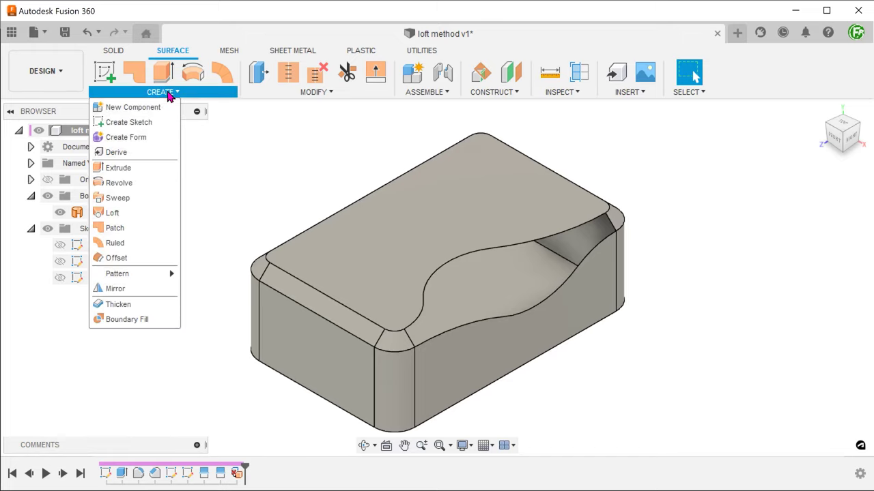
click(134, 214)
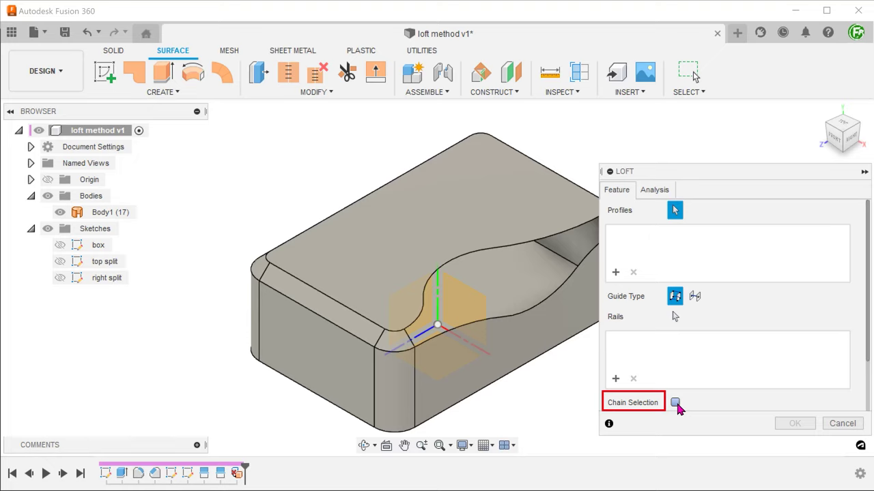
shift+middle_drag(551, 400, 515, 409)
scroll(503, 407, up, 2)
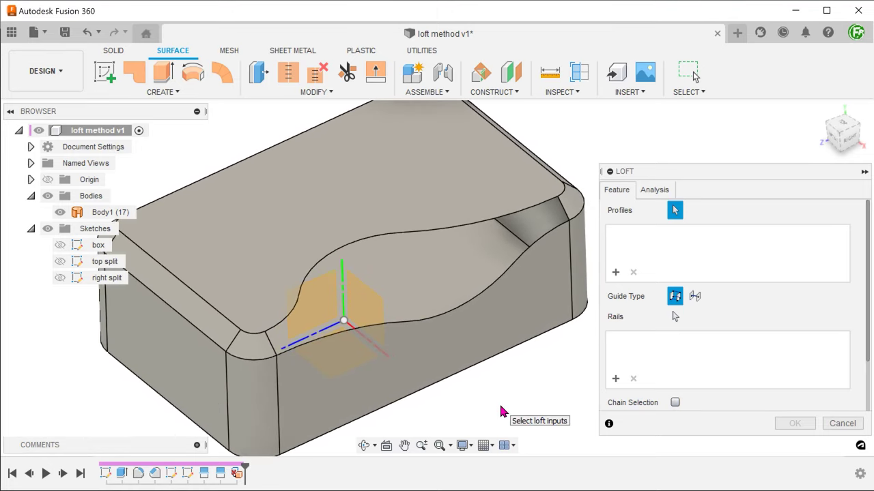
click(292, 320)
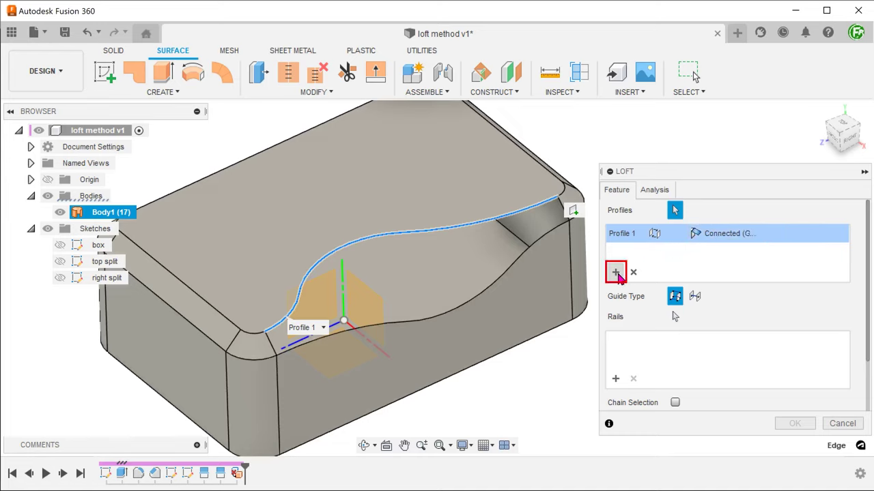
click(614, 273)
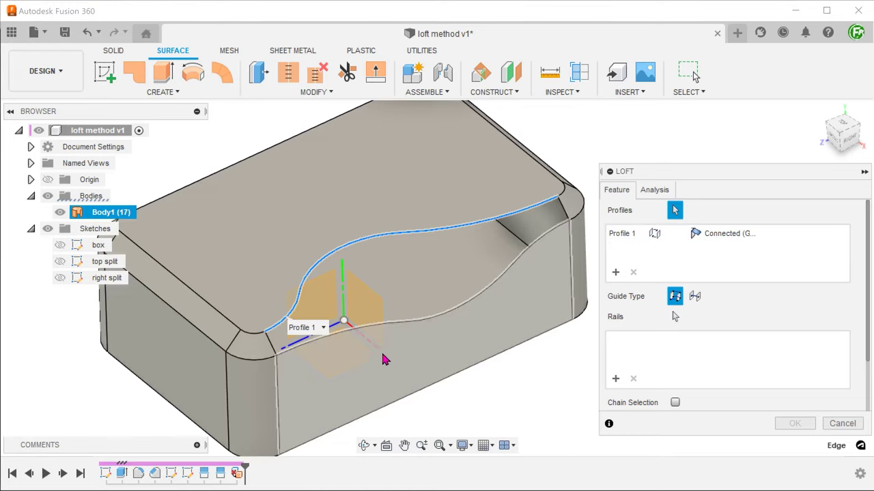
click(328, 344)
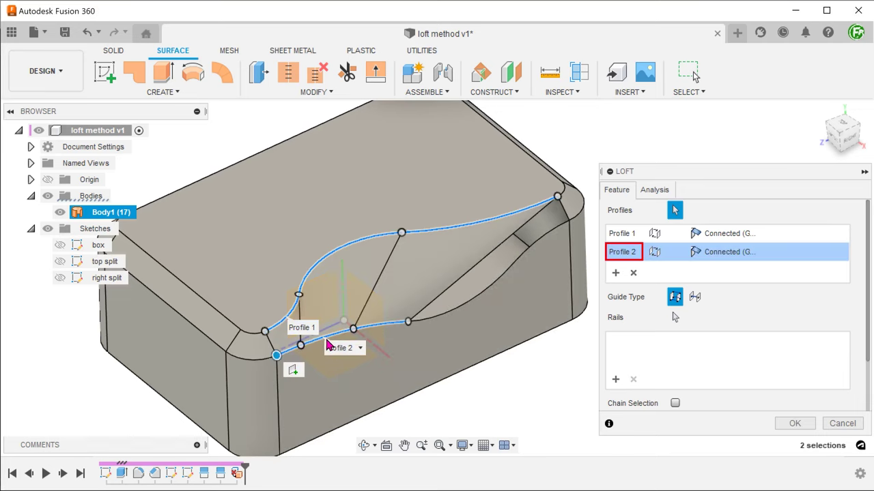
click(426, 325)
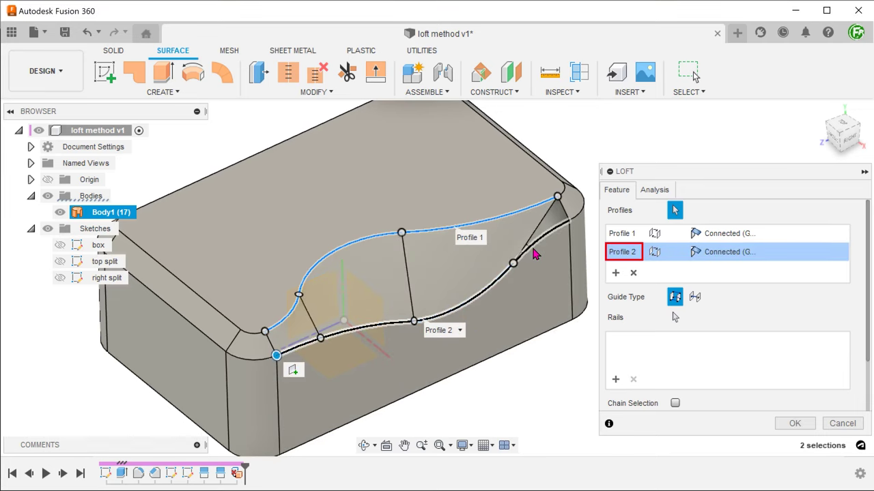
click(533, 250)
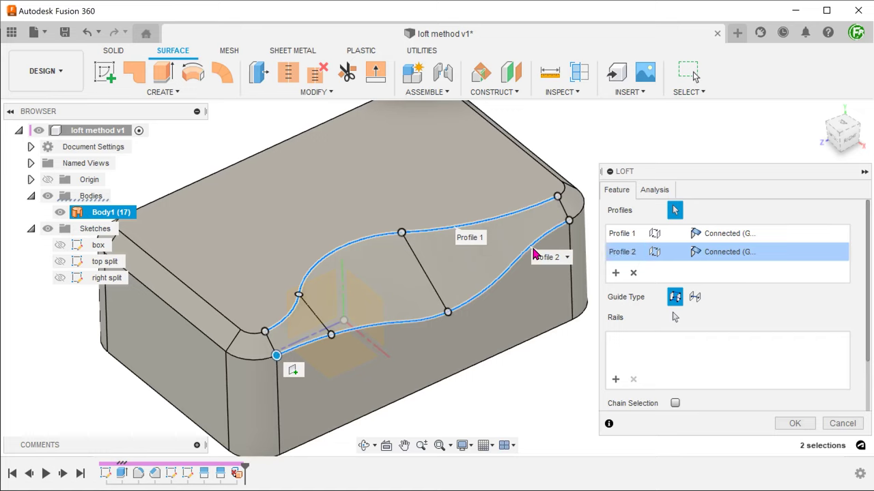
Add the short chamfer edges at both ends of the opening as Rail 1 and Rail 2 of the loft
click(675, 318)
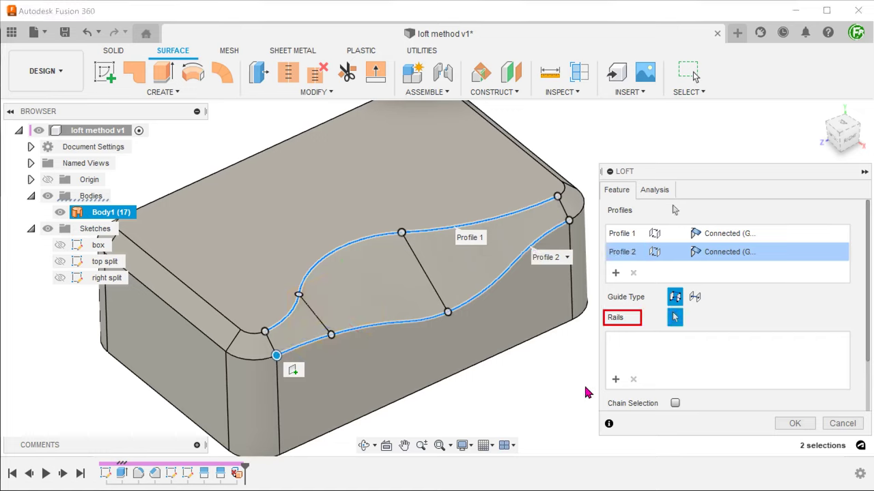
scroll(495, 423, up, 2)
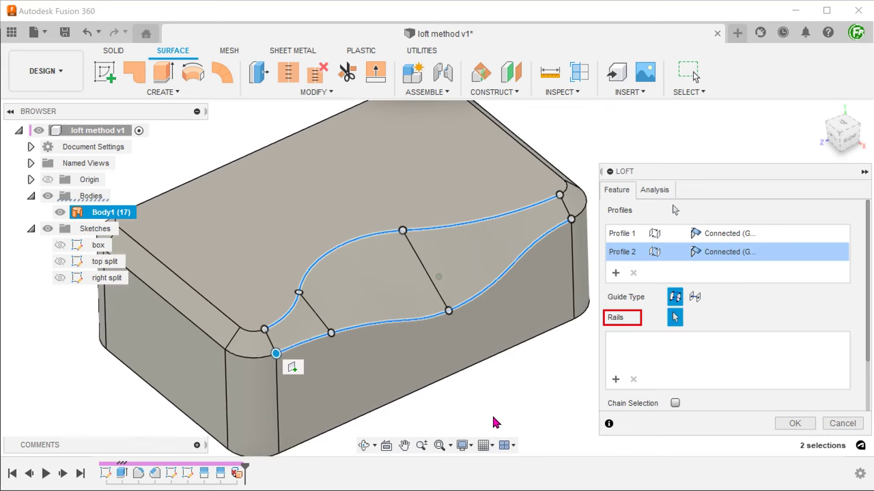
click(279, 342)
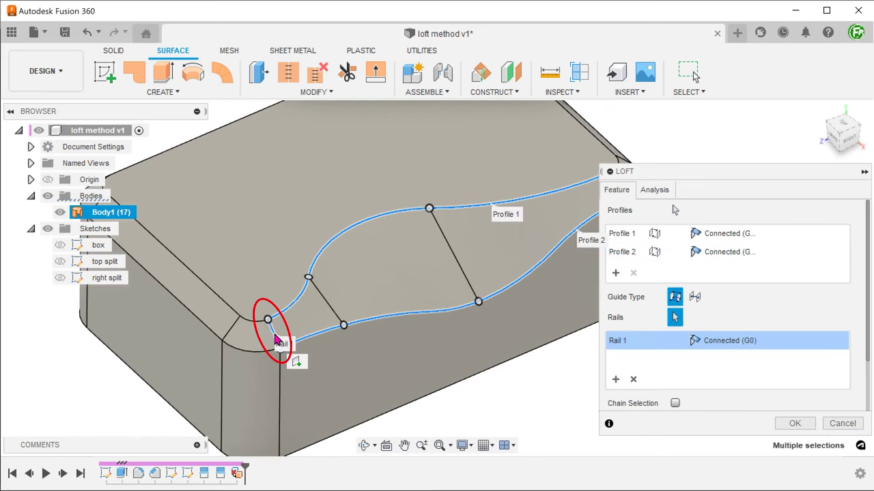
shift+middle_drag(280, 341, 530, 216)
click(531, 214)
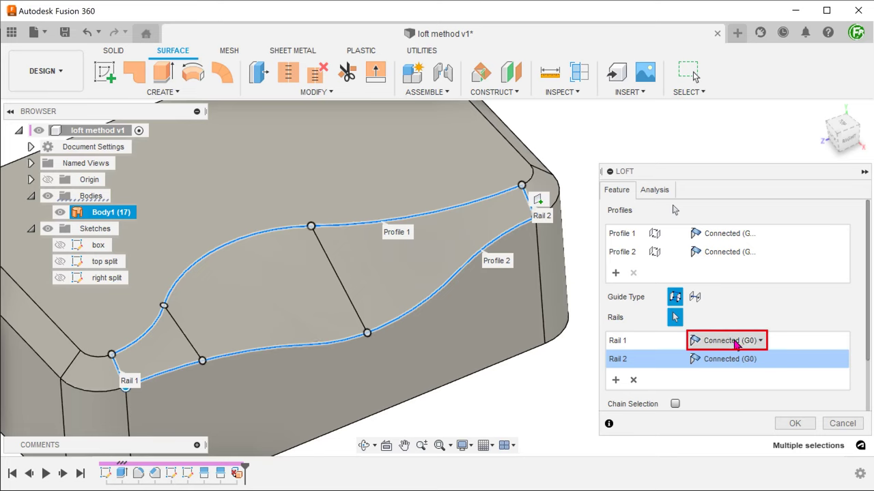
Set the continuity of both loft rails to Tangent (G1)
click(735, 342)
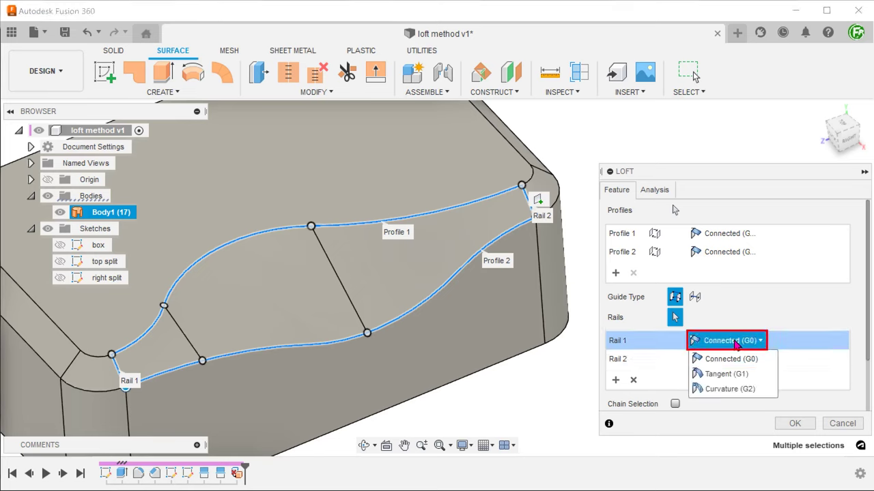
click(765, 381)
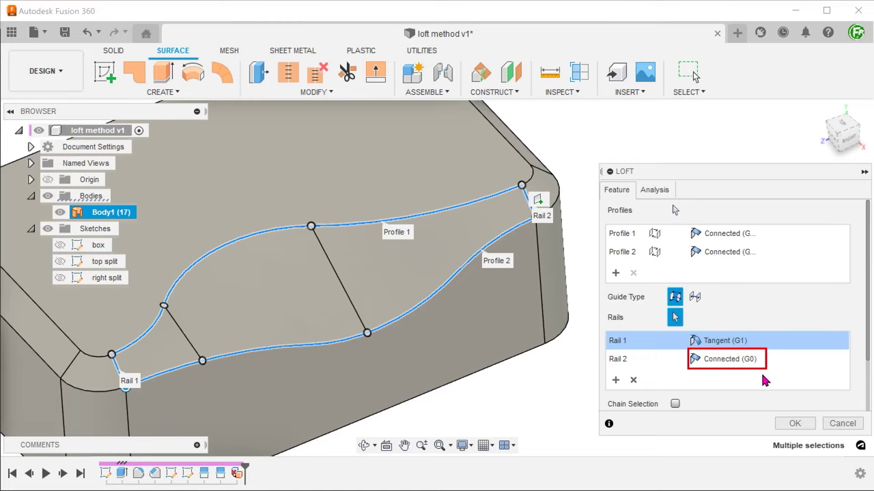
click(707, 360)
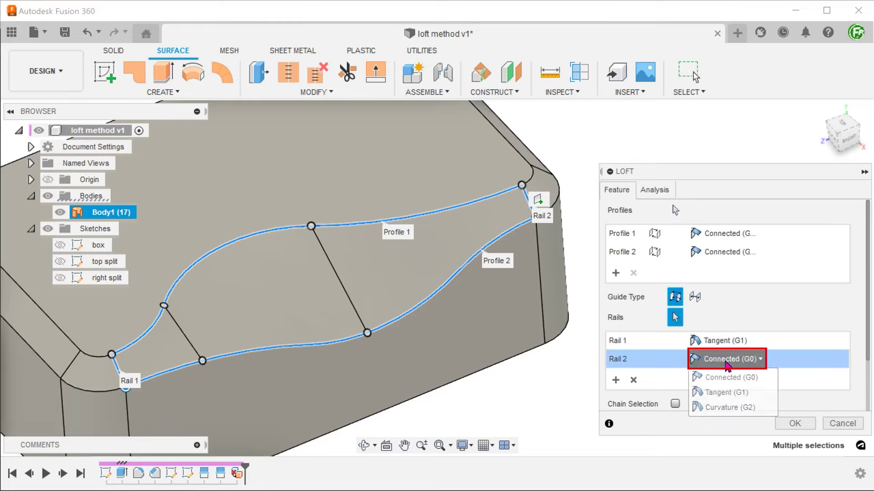
click(759, 394)
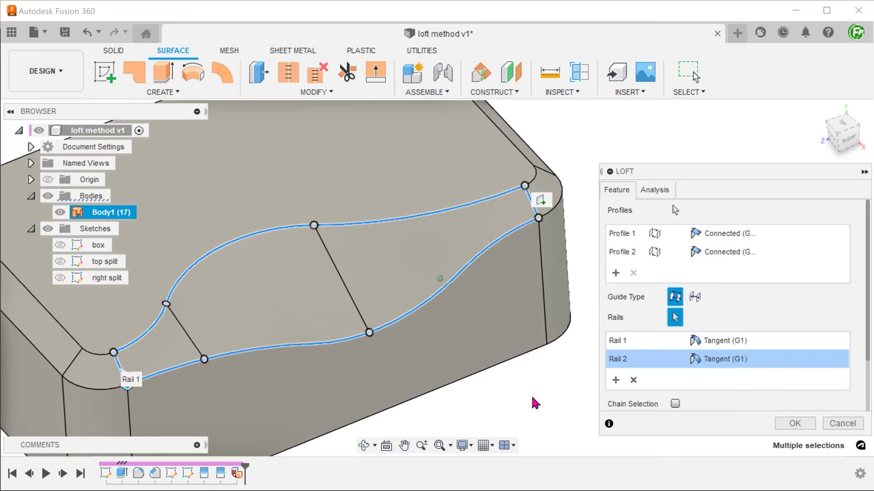
Straighten the loft's two inner mapping lines by shifting their points along Profile 2, and create the lofted surface
shift+middle_drag(532, 399, 470, 408)
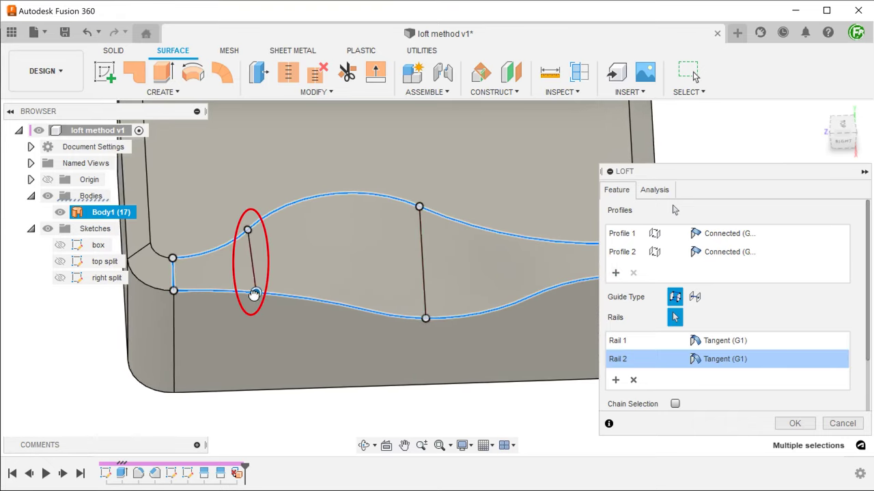
drag(254, 295, 250, 295)
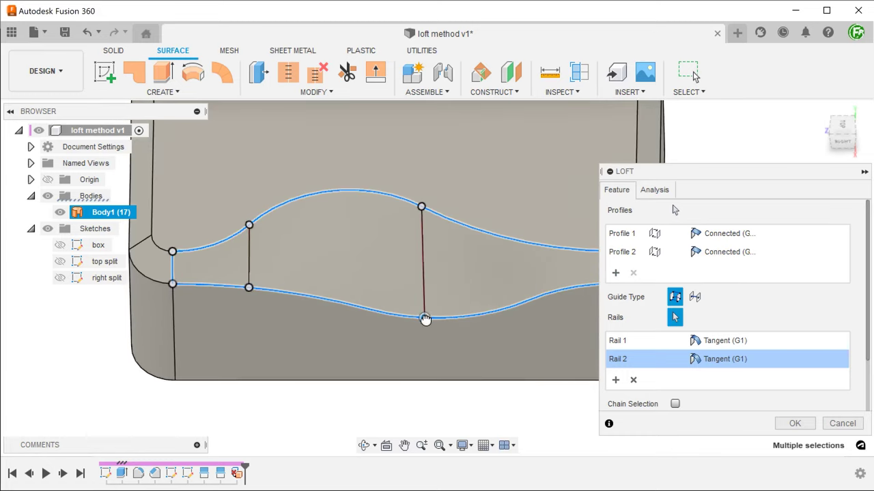
scroll(423, 320, down, 3)
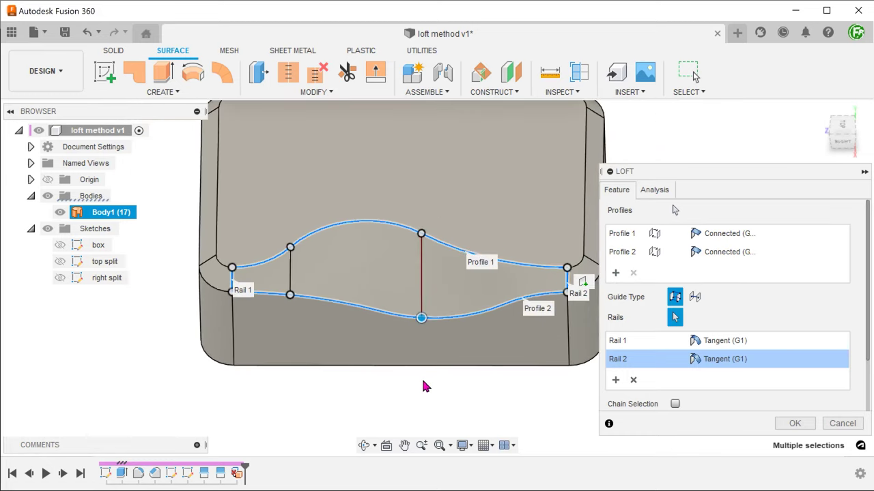
click(792, 423)
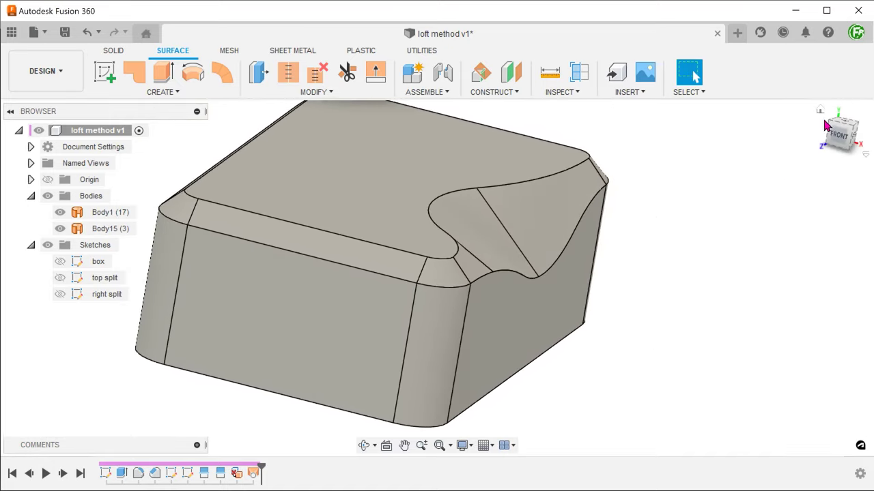
click(821, 111)
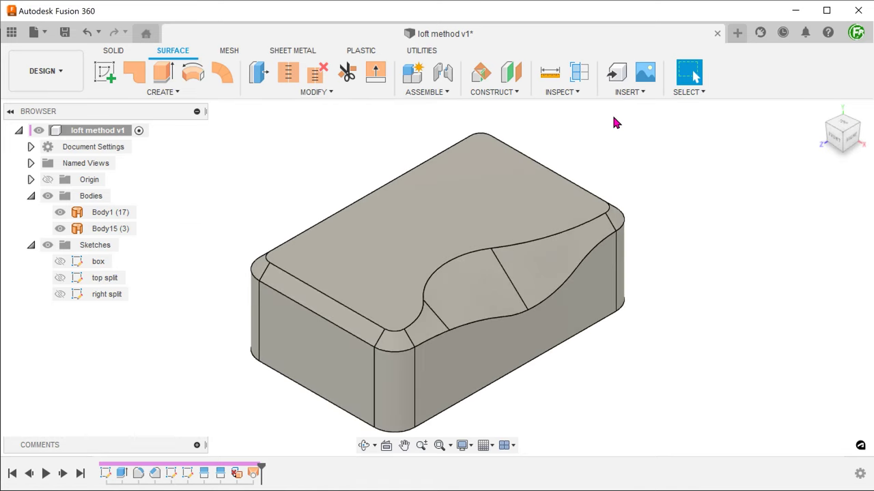
Stitch the open box body and the lofted surface into a new body with 0.10 mm tolerance, and highlight the stitched body to check it
click(311, 92)
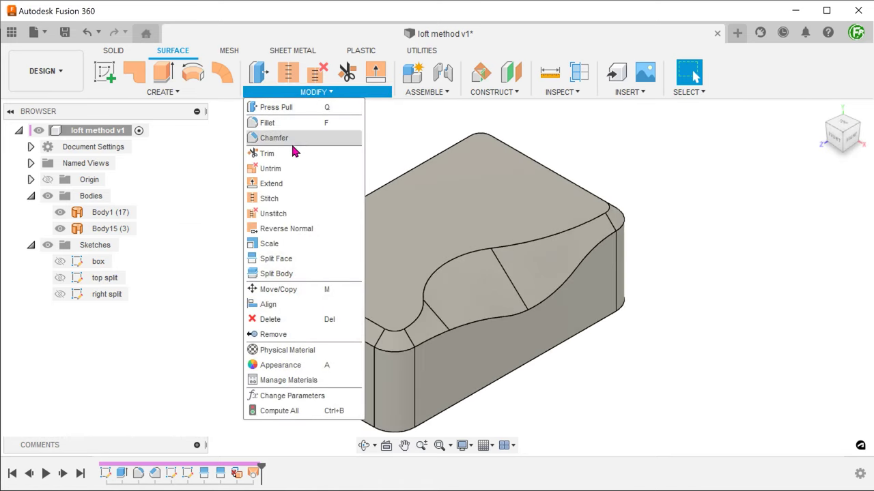
click(287, 201)
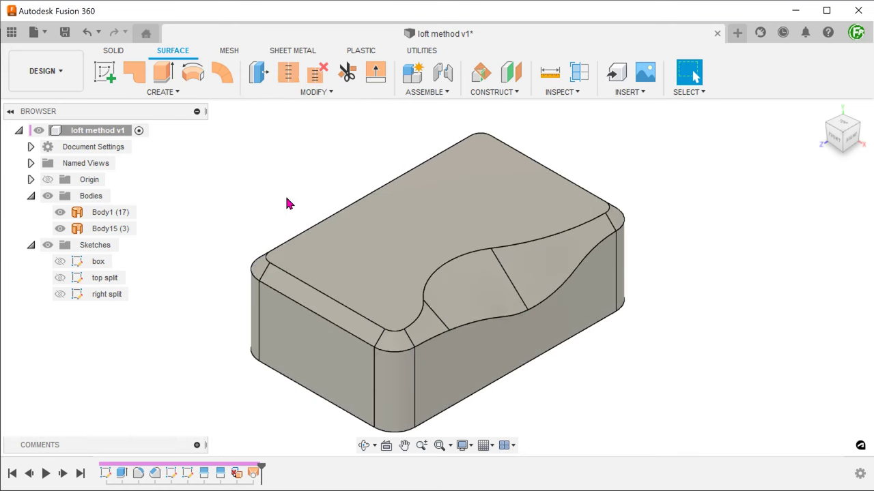
drag(224, 108, 646, 441)
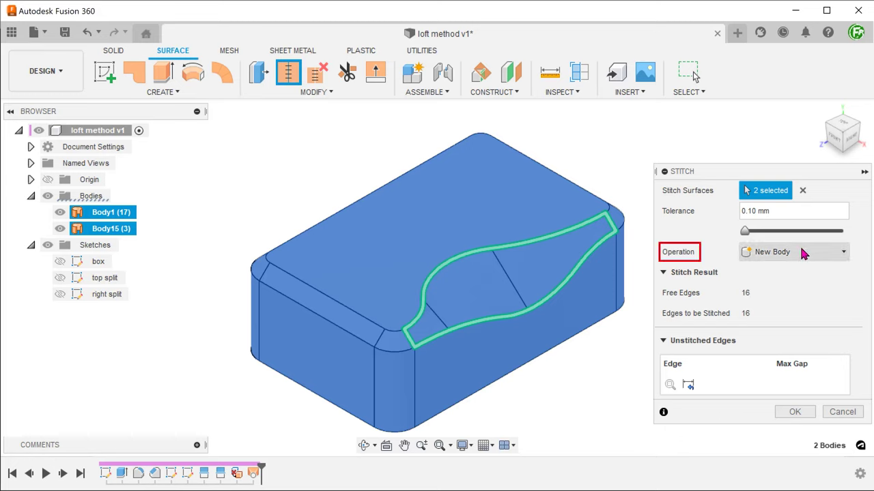
click(792, 414)
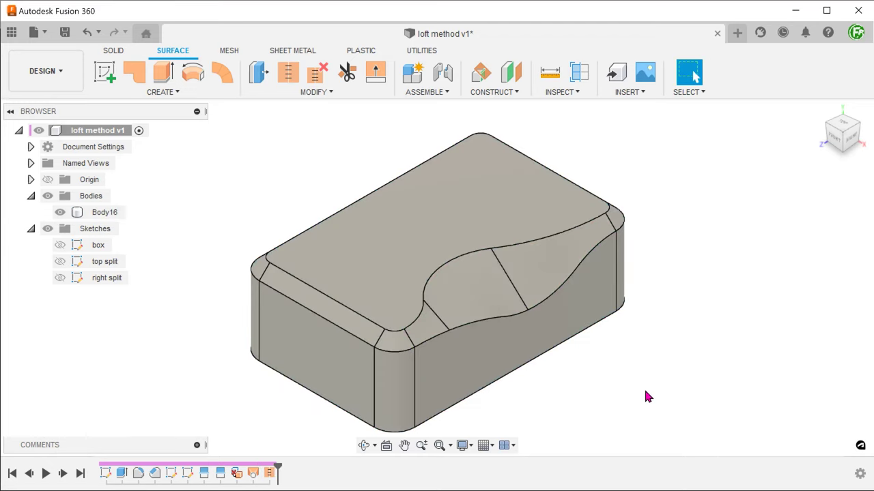
click(106, 212)
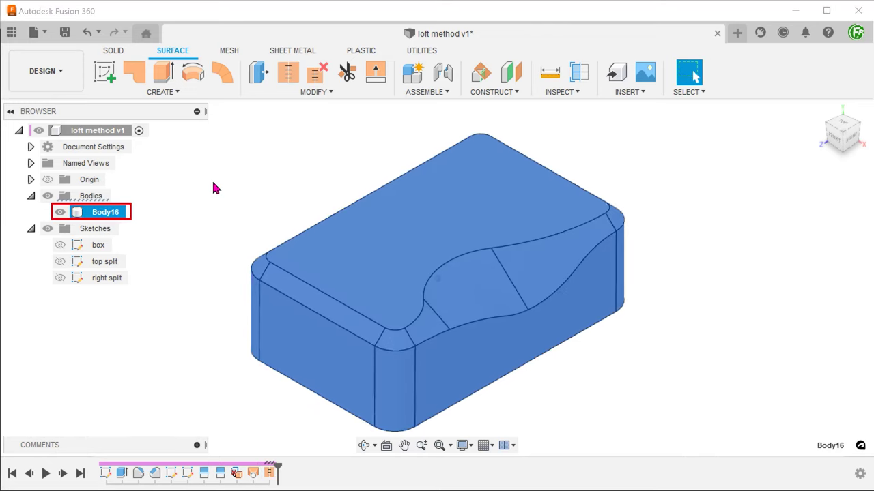
click(224, 189)
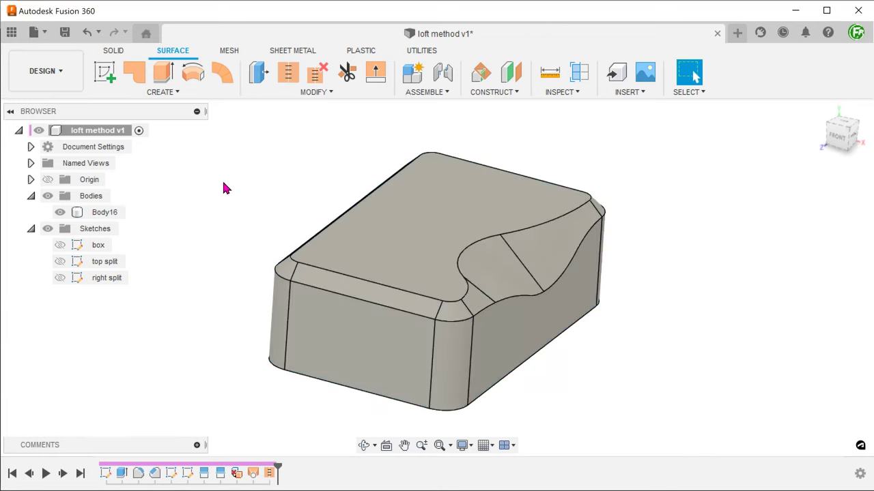
Inspect the stitched body's interior with a temporary Section Analysis from the front face, and return to the home view
click(579, 72)
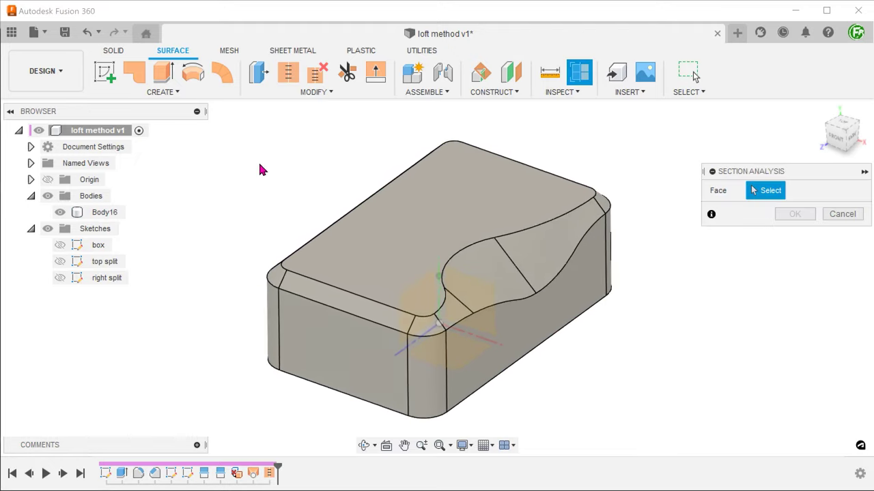
click(353, 338)
drag(320, 348, 297, 335)
click(802, 337)
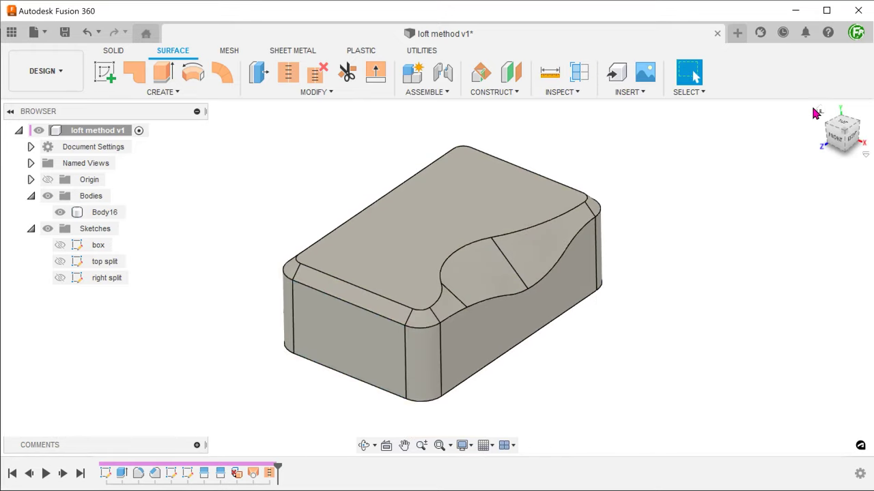
click(820, 109)
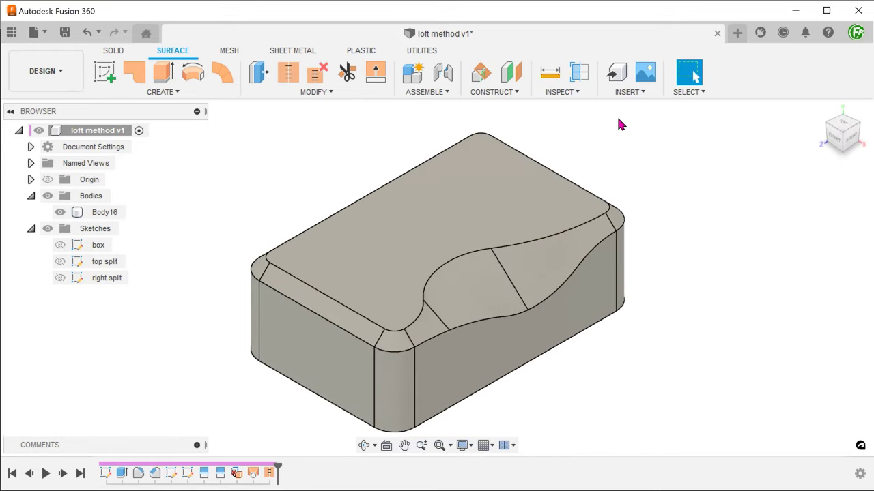
Examine the lofted chamfer's surface curvature with a temporary Curvature Map Analysis of the body, and return to the home view
click(561, 93)
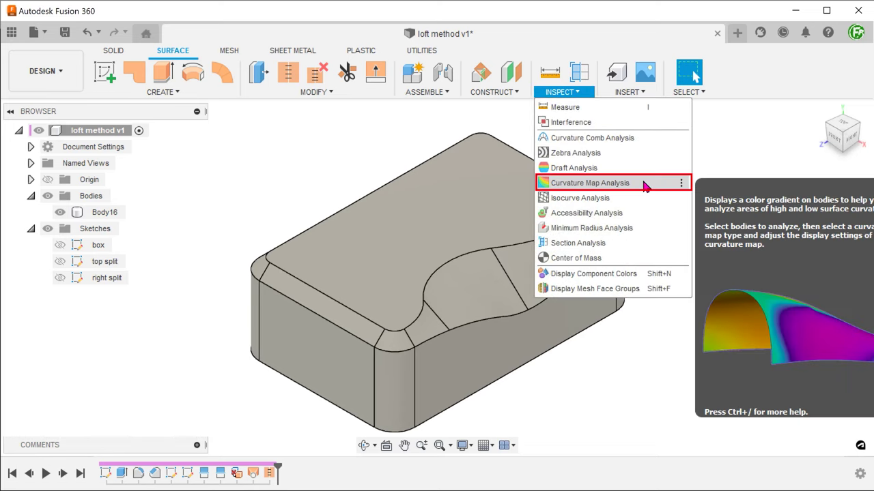
click(645, 186)
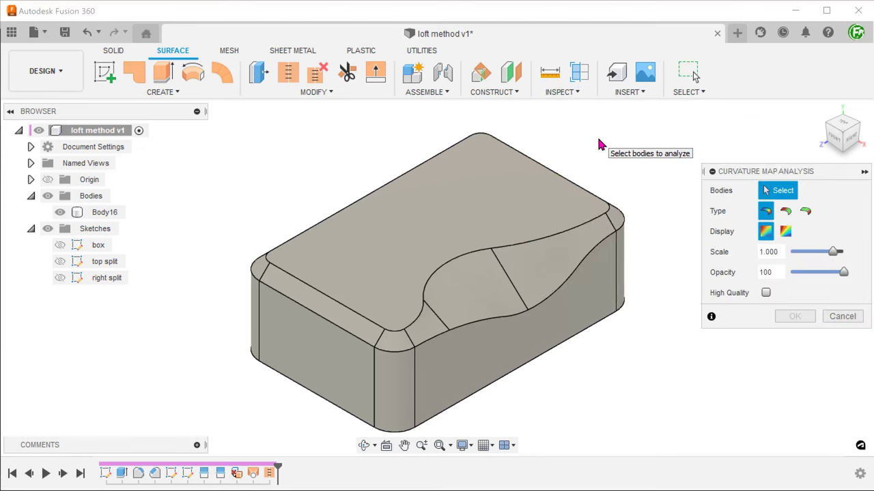
click(523, 212)
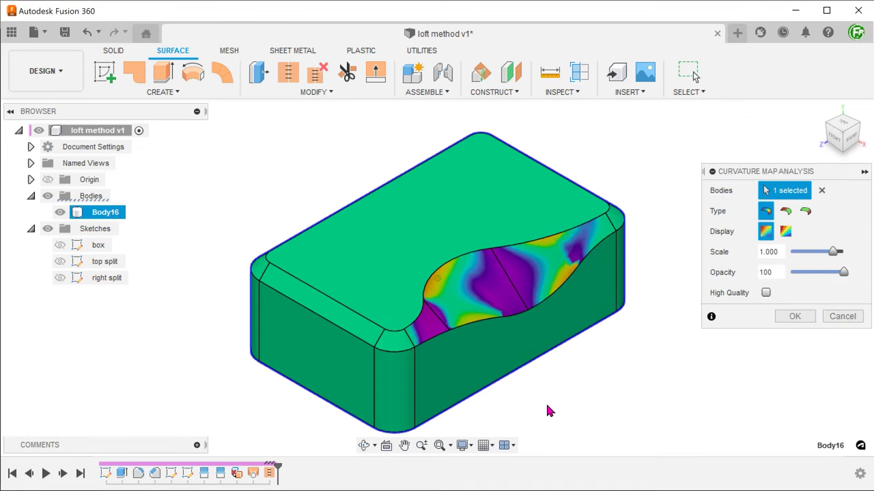
shift+middle_drag(549, 409, 457, 428)
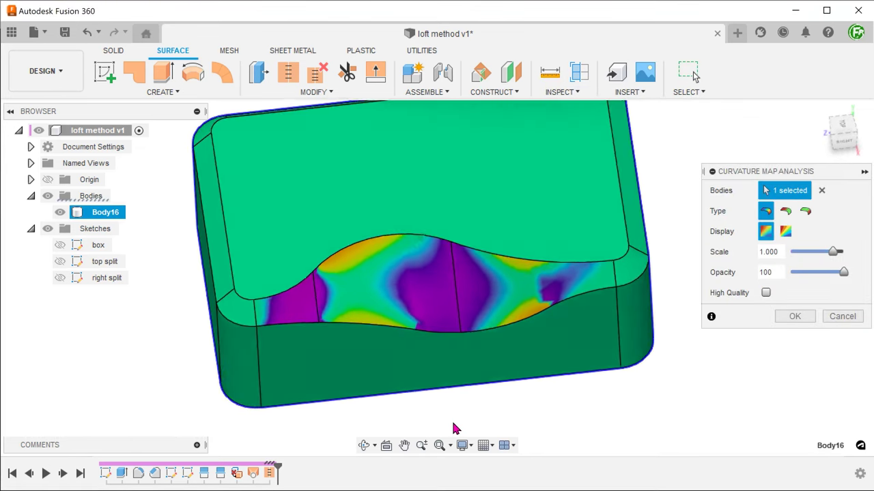
shift+middle_drag(453, 423, 434, 422)
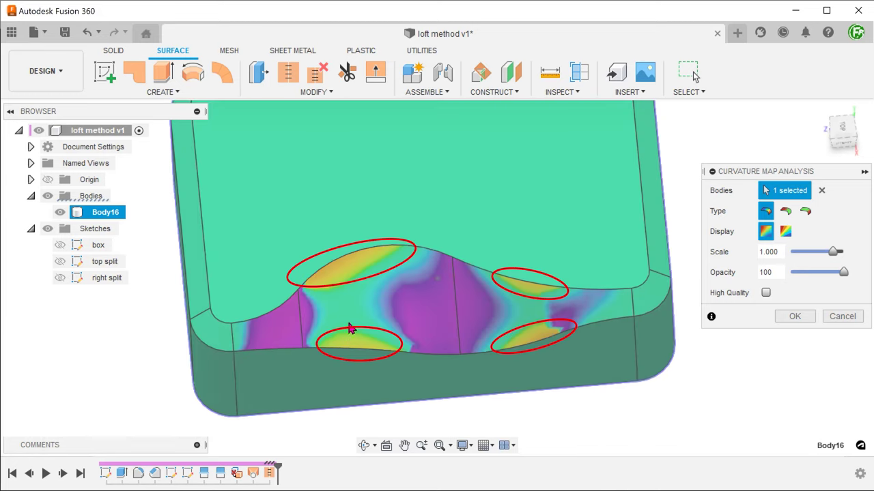
shift+middle_drag(349, 326, 335, 282)
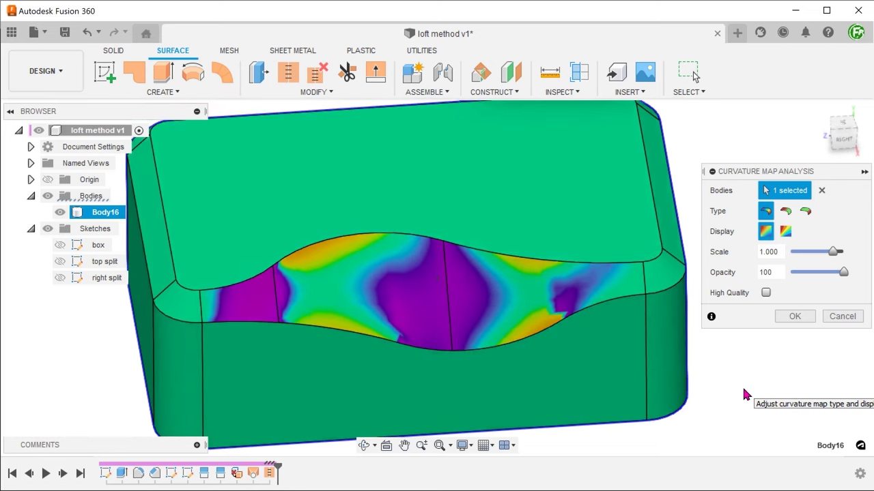
shift+middle_drag(745, 395, 747, 392)
click(842, 316)
click(825, 117)
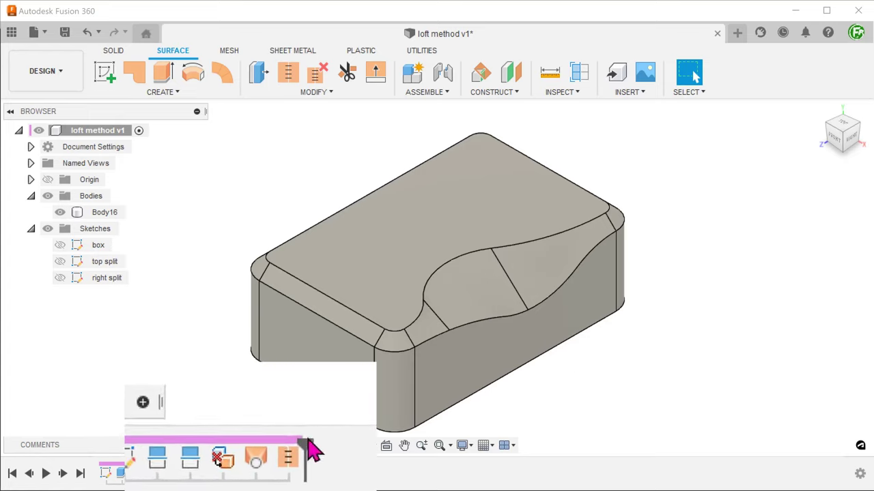
Roll the timeline back to before the loft and create a construction plane offset 17 mm from the XY plane
drag(312, 414, 231, 415)
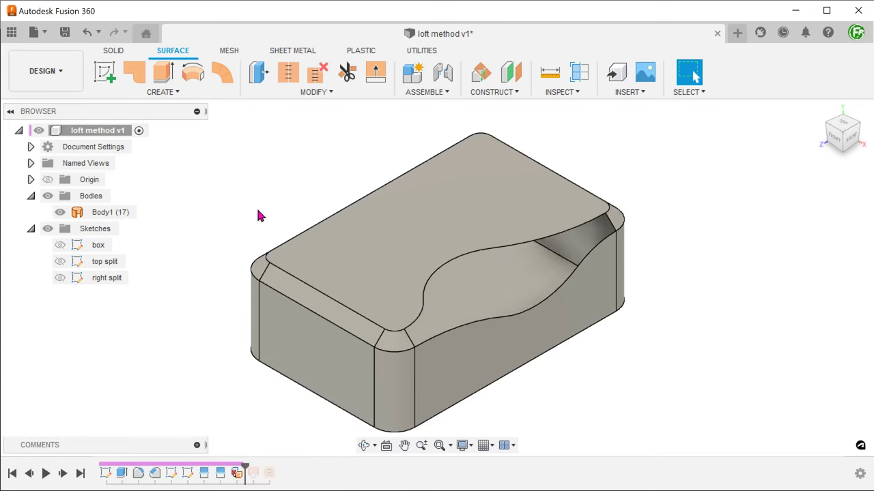
click(486, 93)
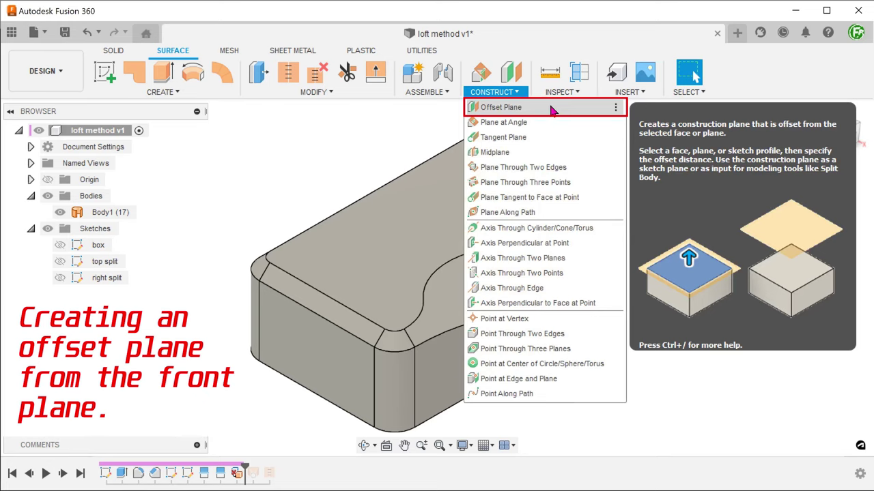
click(552, 111)
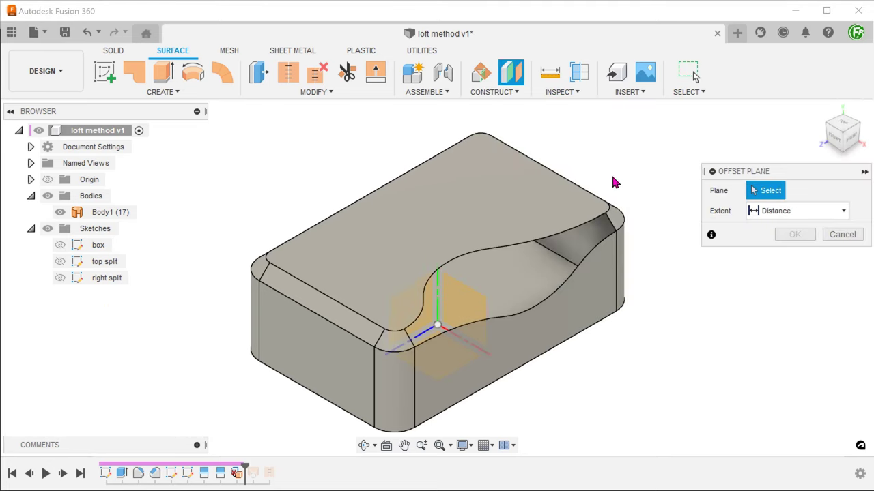
shift+middle_drag(614, 189, 481, 310)
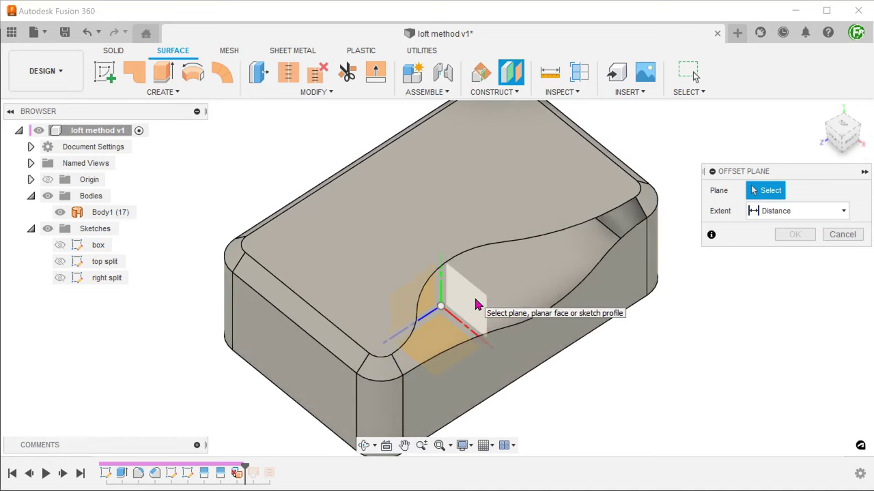
click(481, 310)
drag(457, 302, 444, 309)
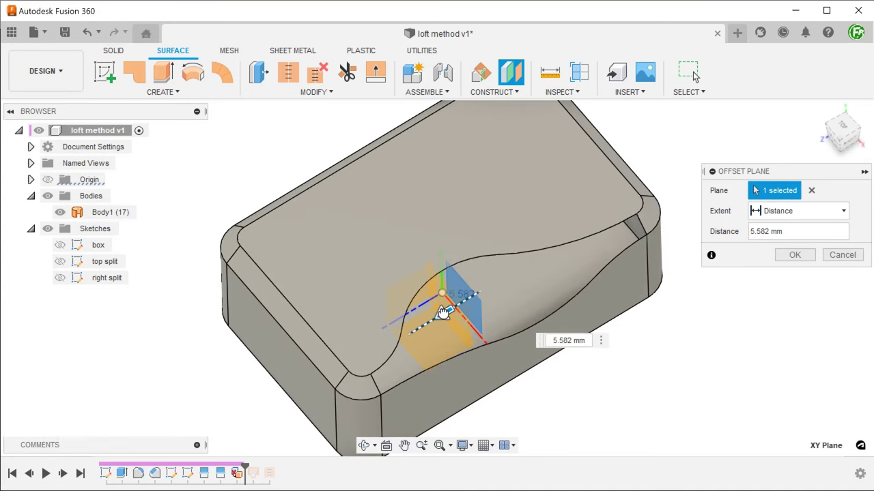
text(17)
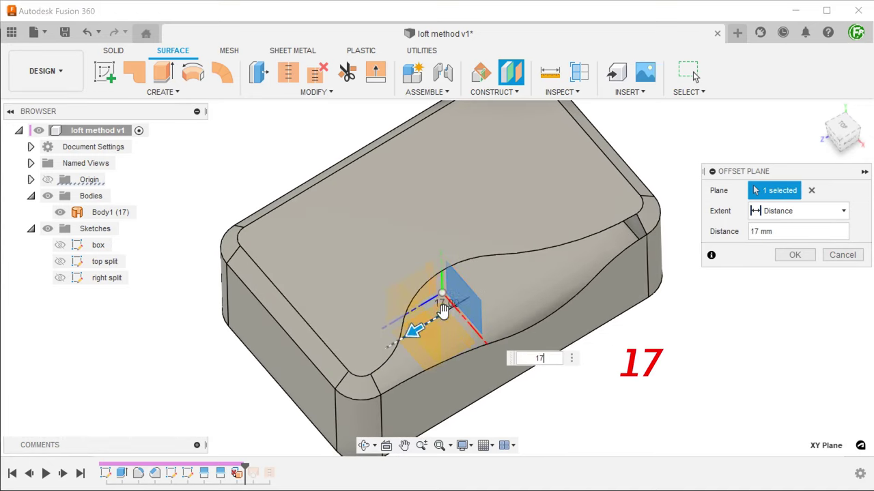
click(794, 256)
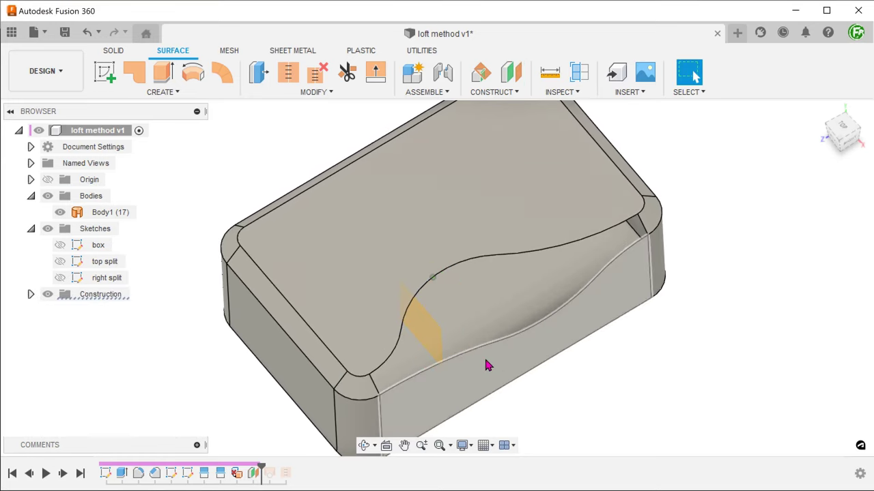
Start a new sketch on the 17 mm offset construction plane
click(429, 328)
shift+middle_drag(575, 384, 465, 423)
right_click(400, 313)
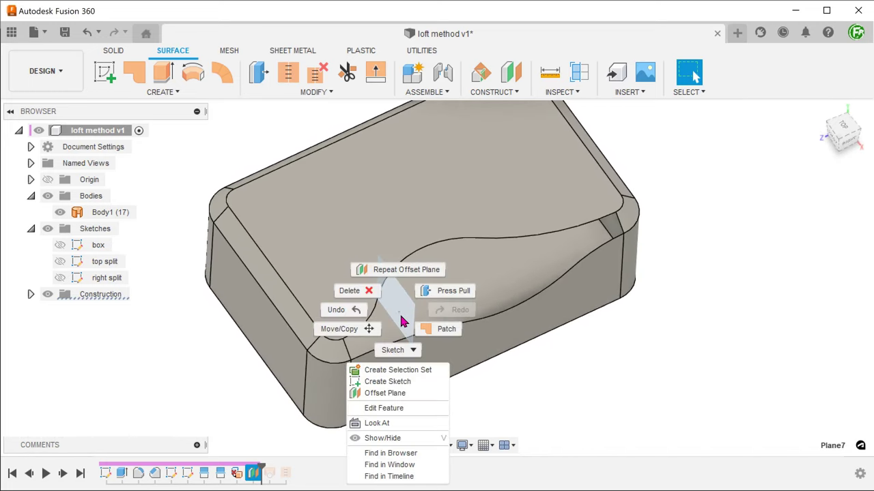
click(421, 382)
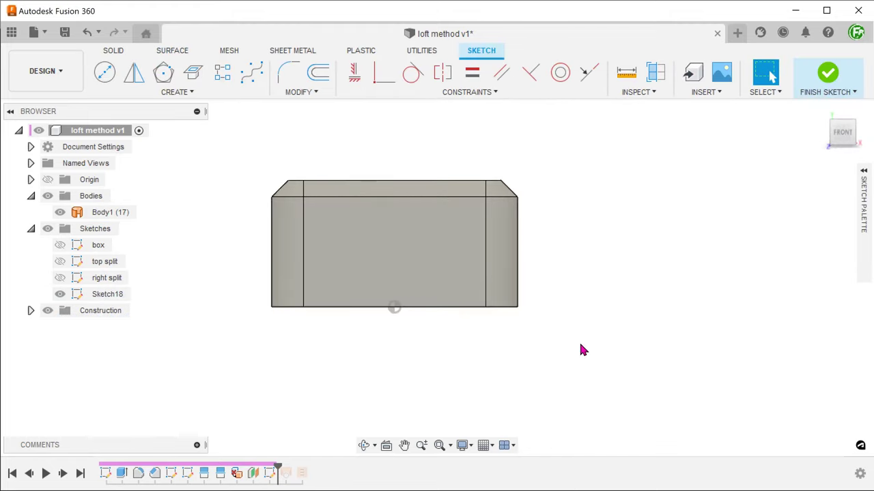
Intersect the opening's curved top edge and curved side edge with the sketch plane, keeping the projection link
shift+middle_drag(600, 290, 624, 308)
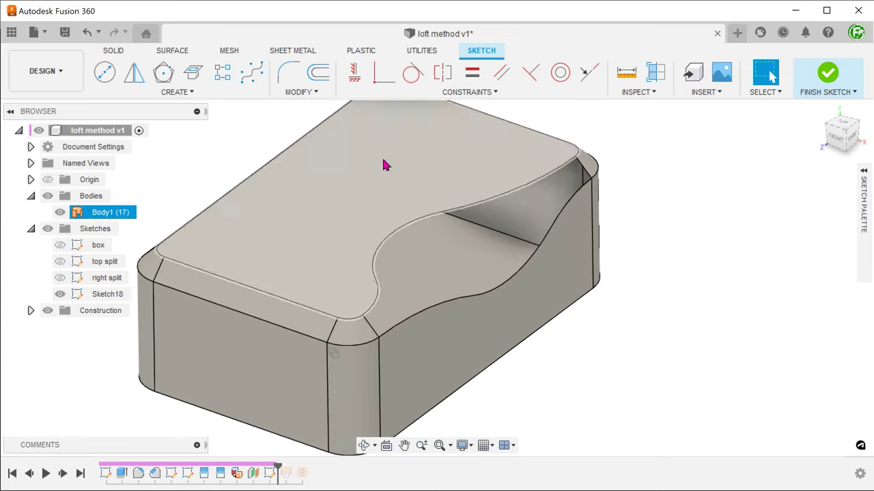
click(178, 93)
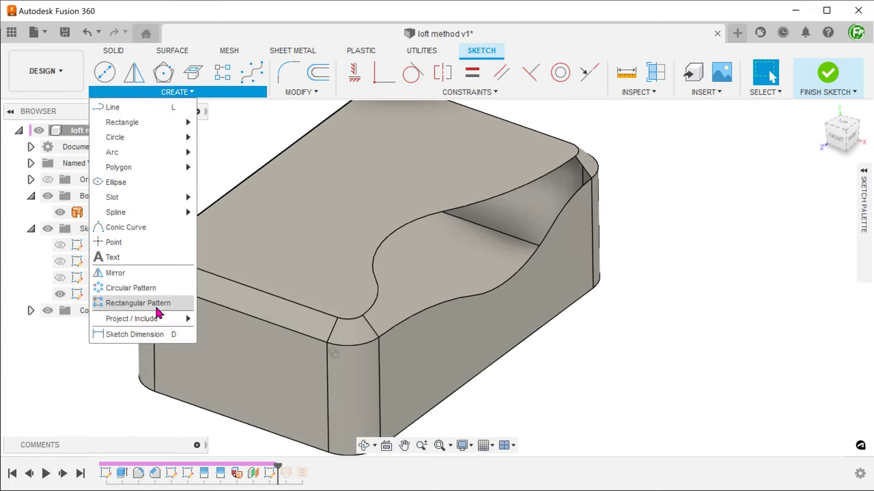
mouse_move(162, 321)
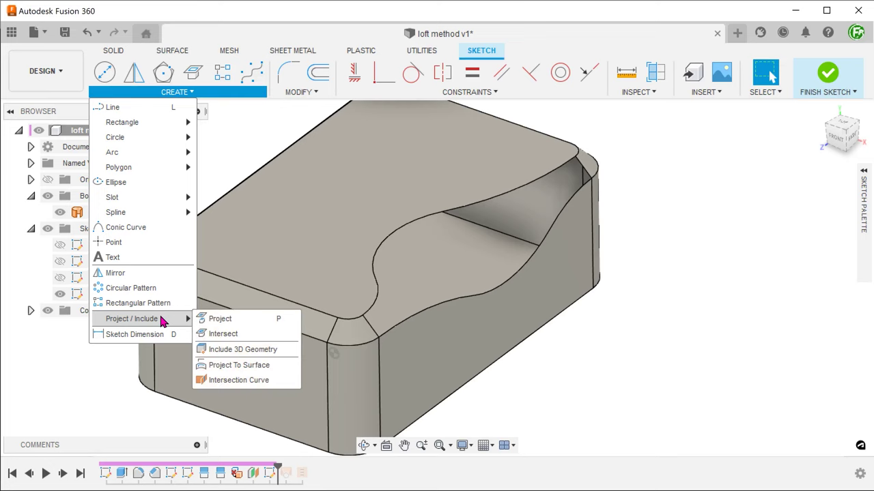
click(248, 334)
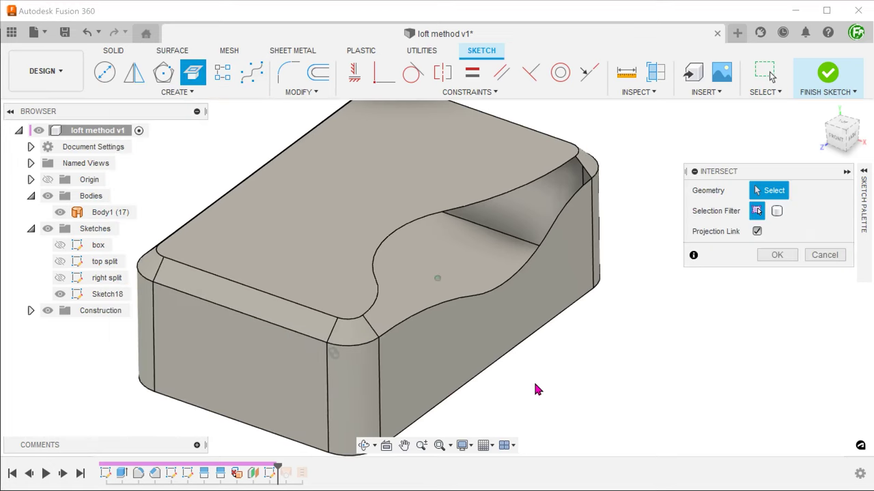
scroll(536, 390, up, 5)
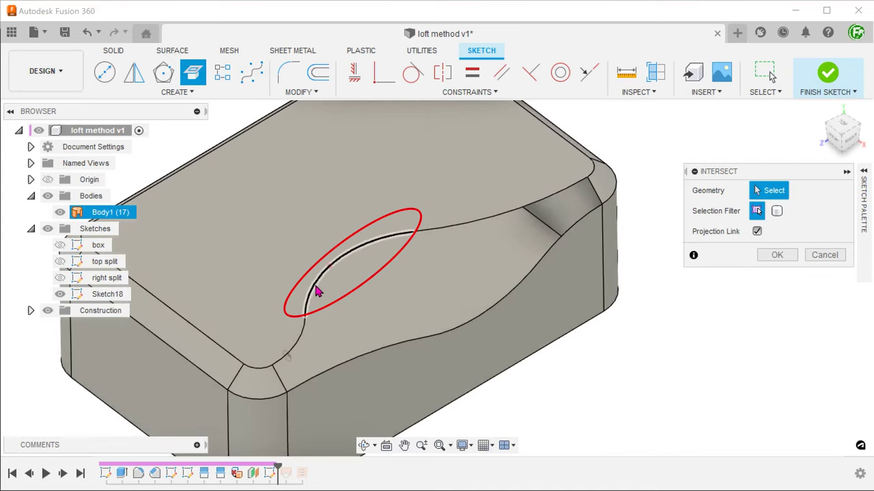
click(330, 273)
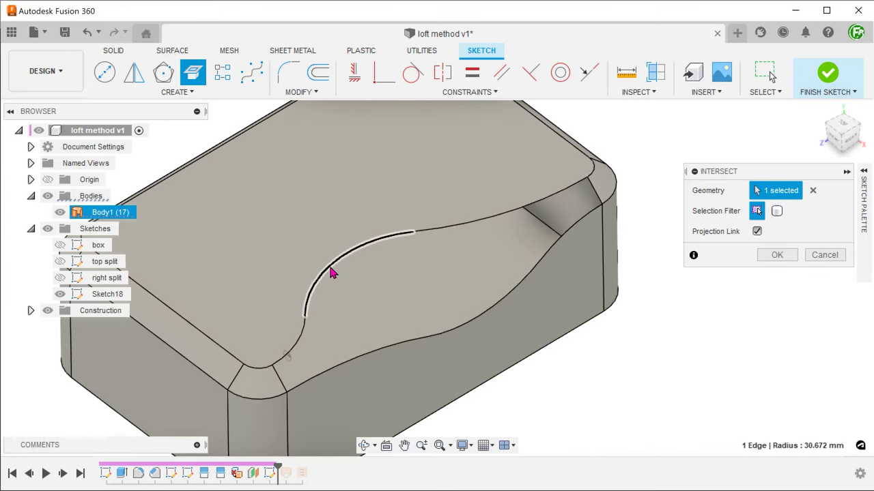
shift+middle_drag(331, 273, 361, 323)
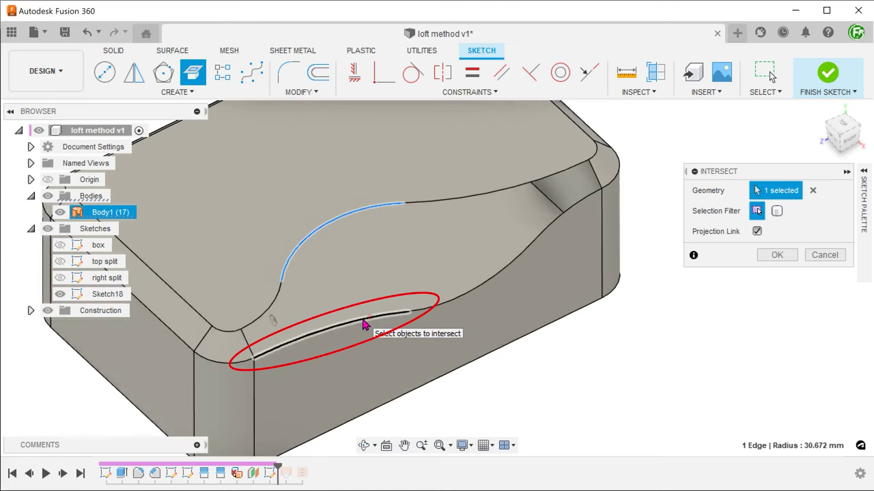
click(373, 325)
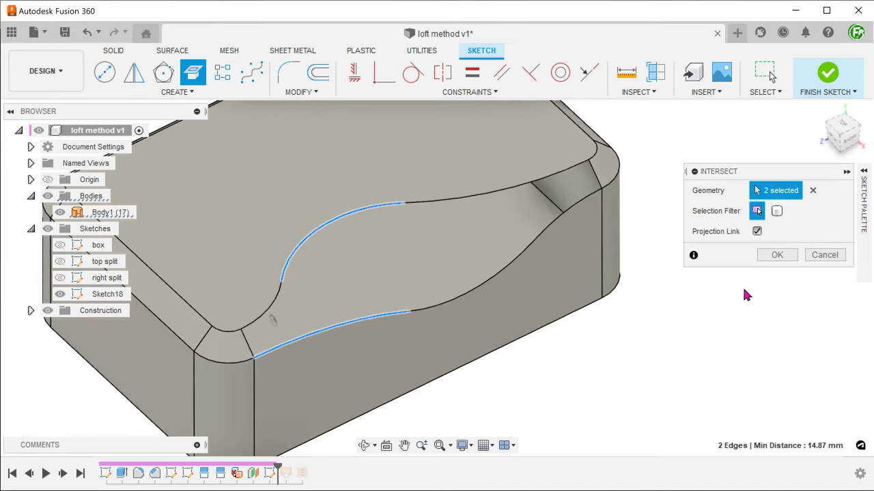
click(776, 254)
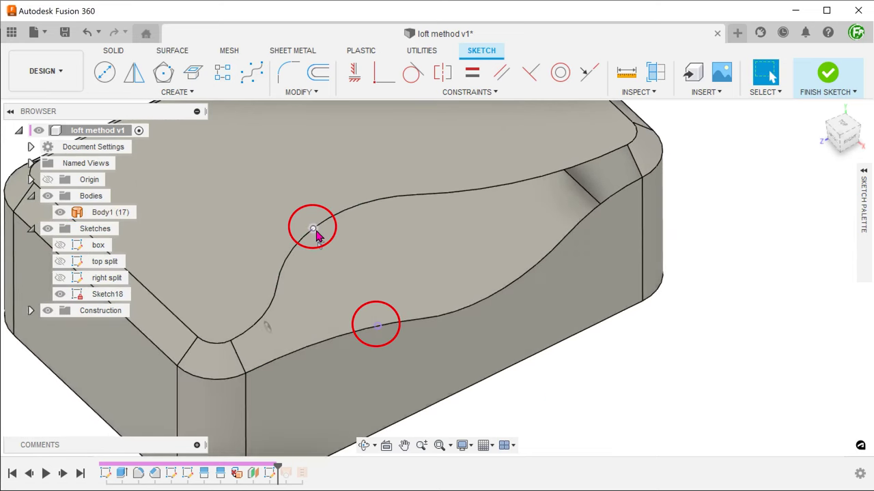
Connect the two intersection points on the opening's upper and lower edges with a straight sketch line
click(313, 229)
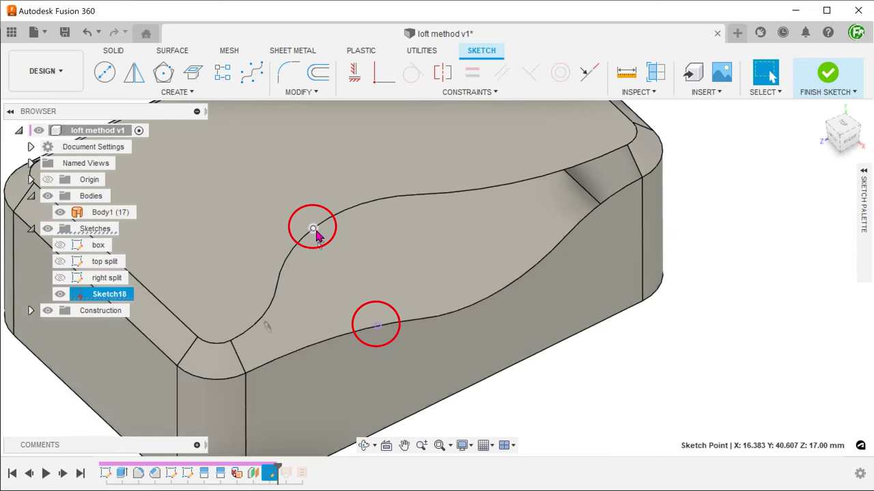
ctrl+click(378, 326)
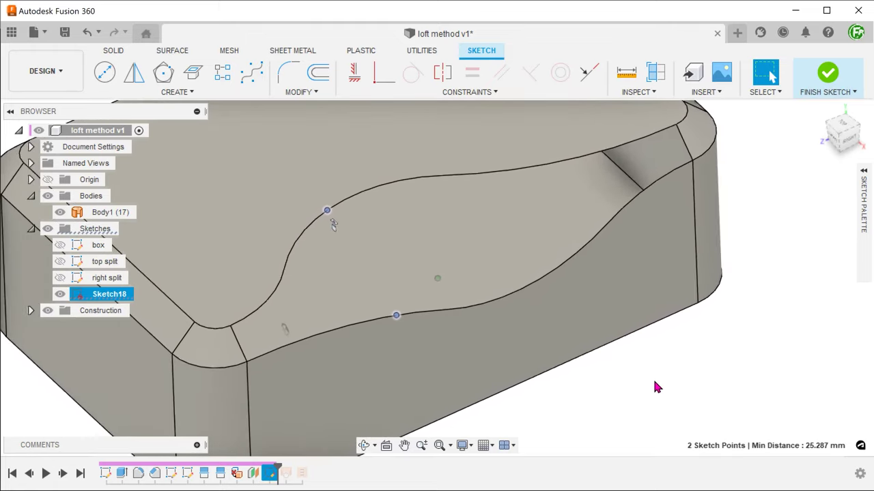
key(Escape)
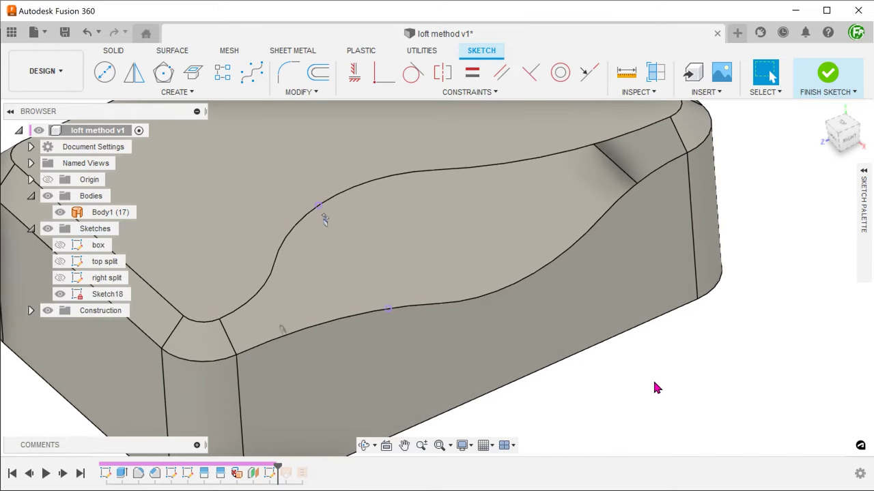
key(l)
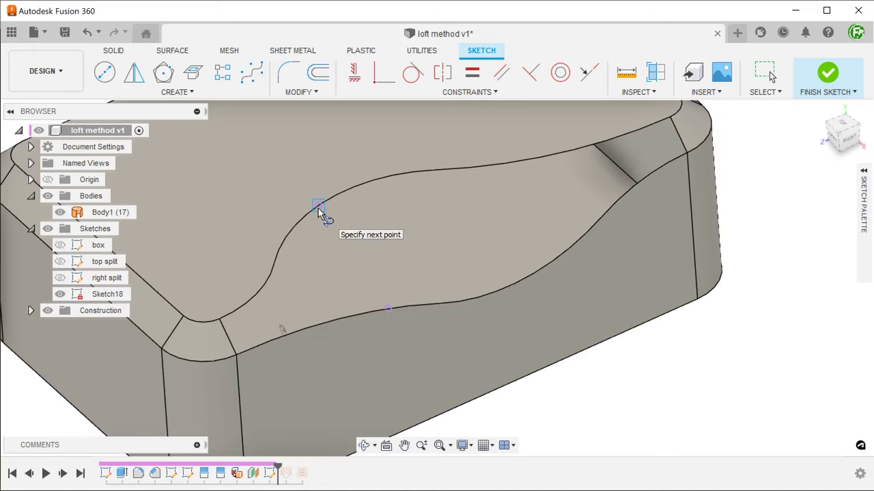
click(387, 308)
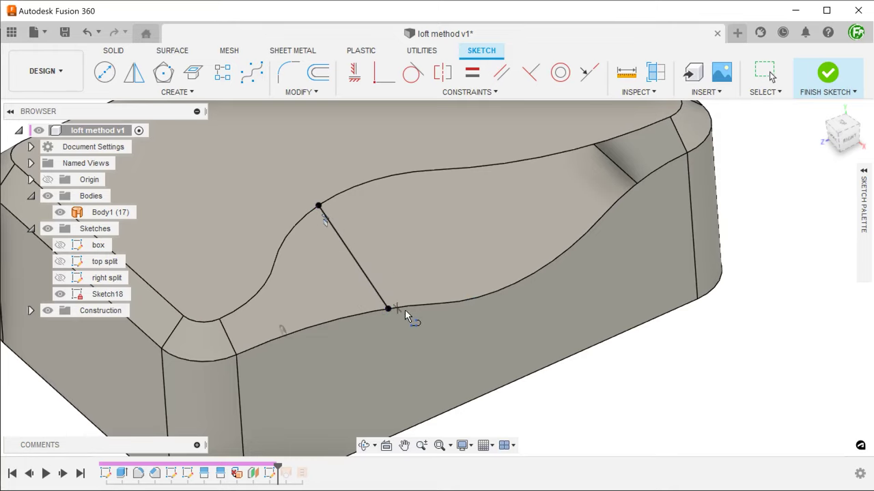
shift+middle_drag(618, 386, 635, 375)
key(Escape)
click(498, 244)
shift+middle_drag(632, 334, 632, 335)
key(Escape)
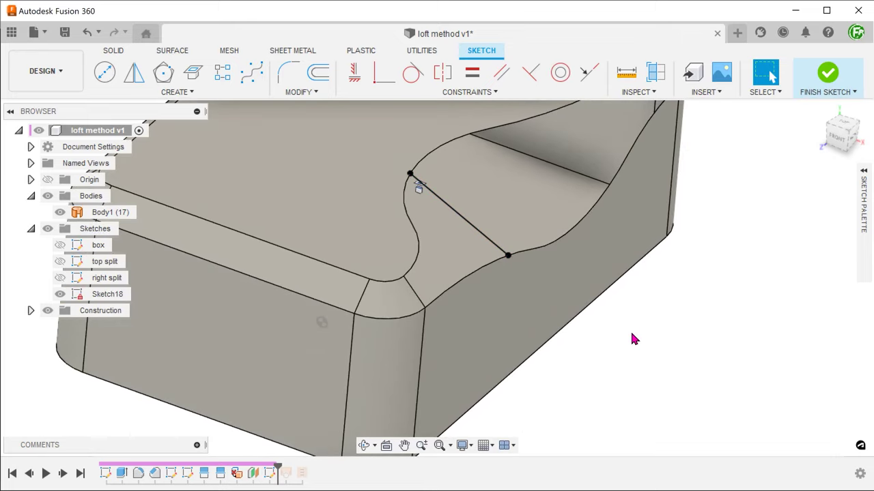
Finish the sketch, return to the home view, and roll the timeline forward past the loft and stitch features
click(824, 83)
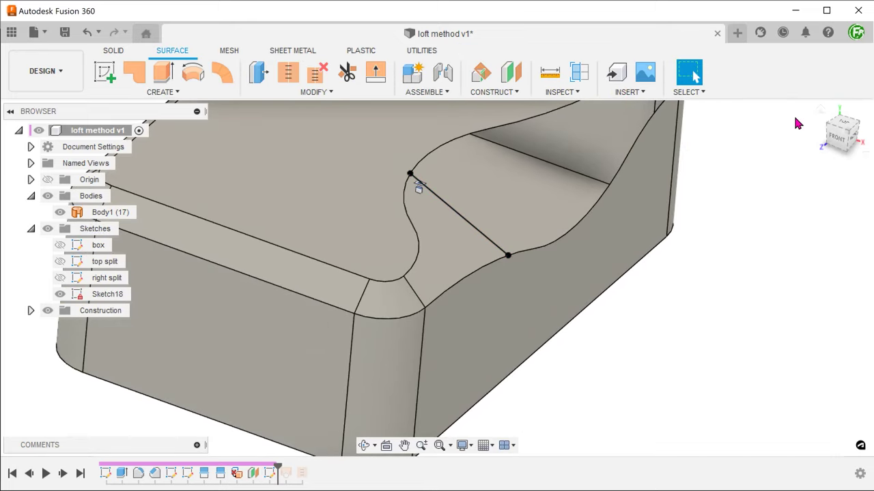
click(821, 115)
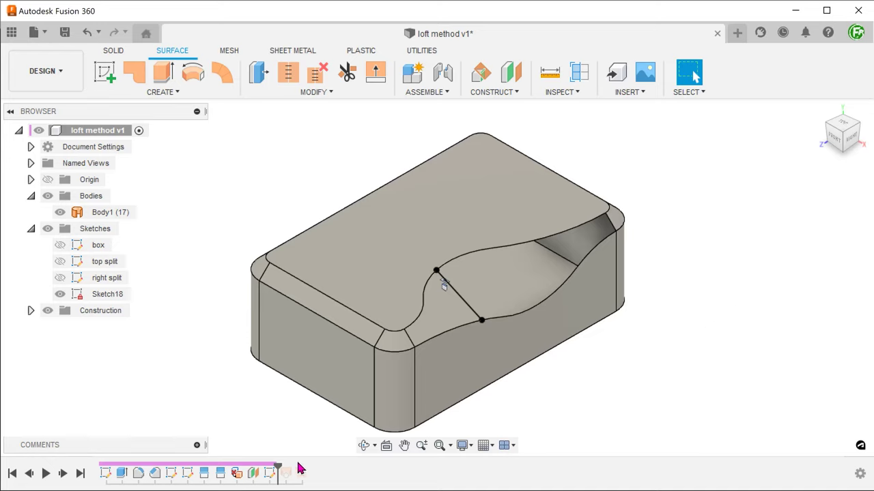
drag(277, 464, 309, 467)
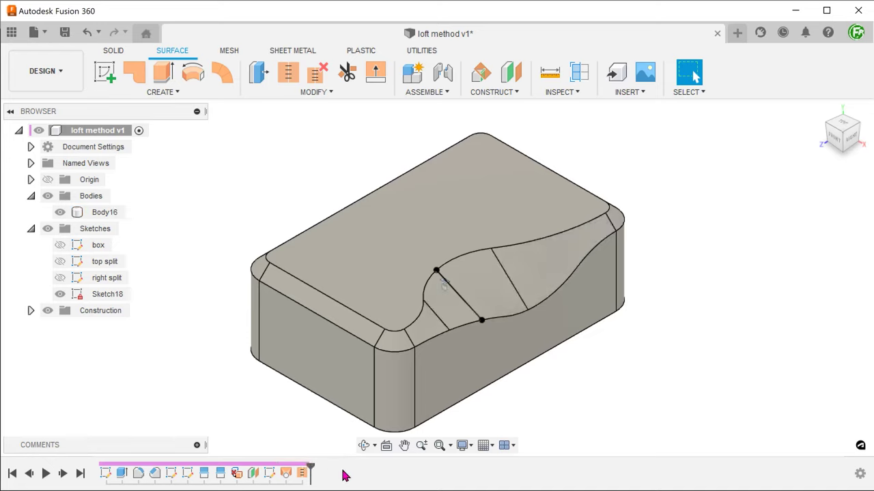
Open the loft feature for editing and display a curvature map analysis on its surface
right_click(285, 474)
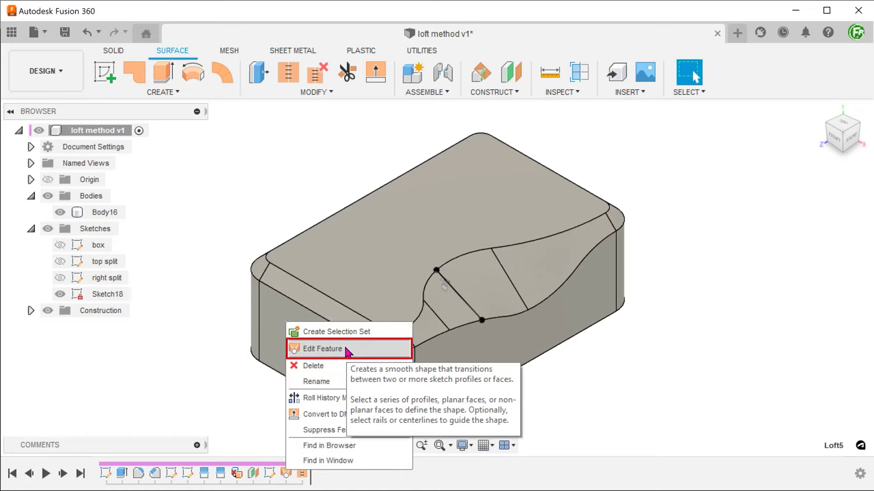
click(322, 349)
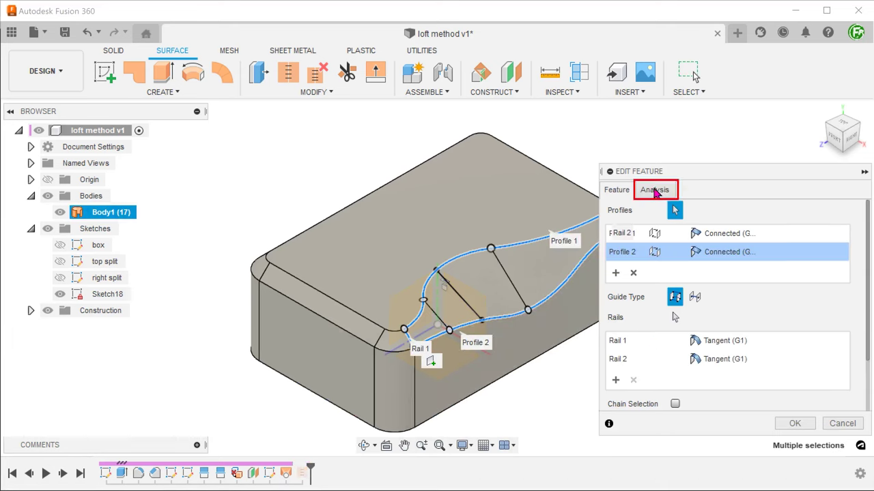
click(655, 191)
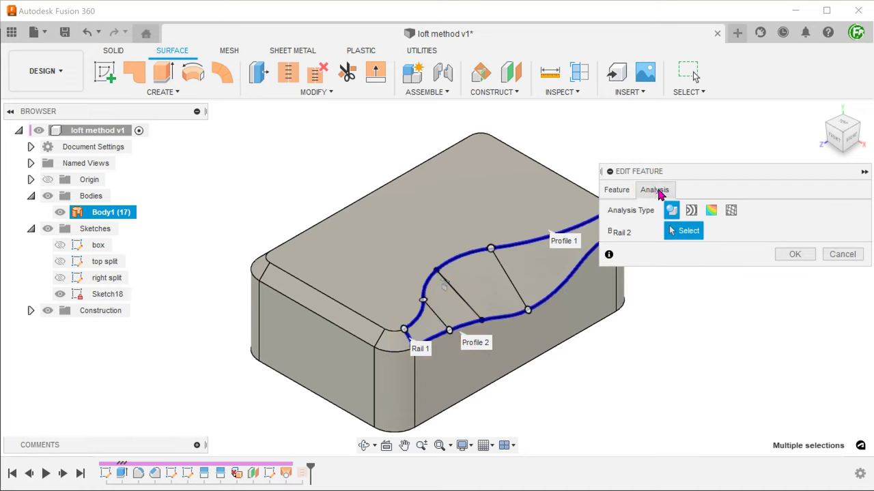
click(710, 212)
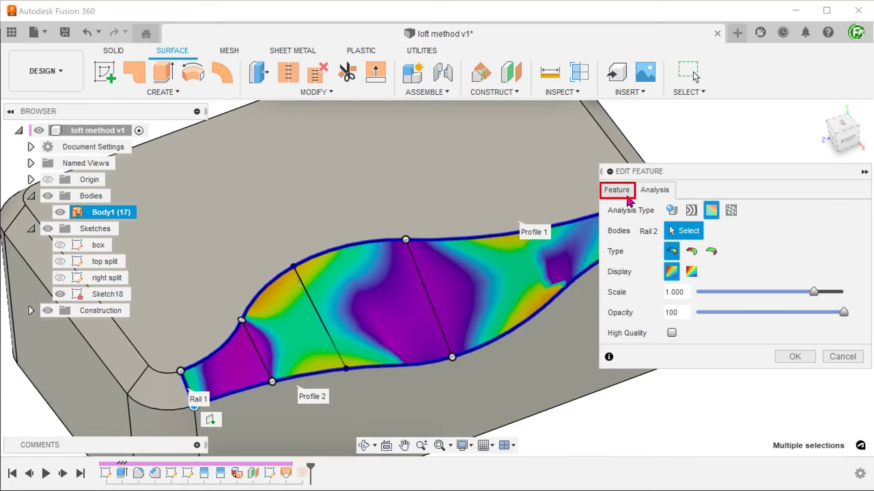
Add the sketched line across the opening to the loft as a third guide rail
click(617, 191)
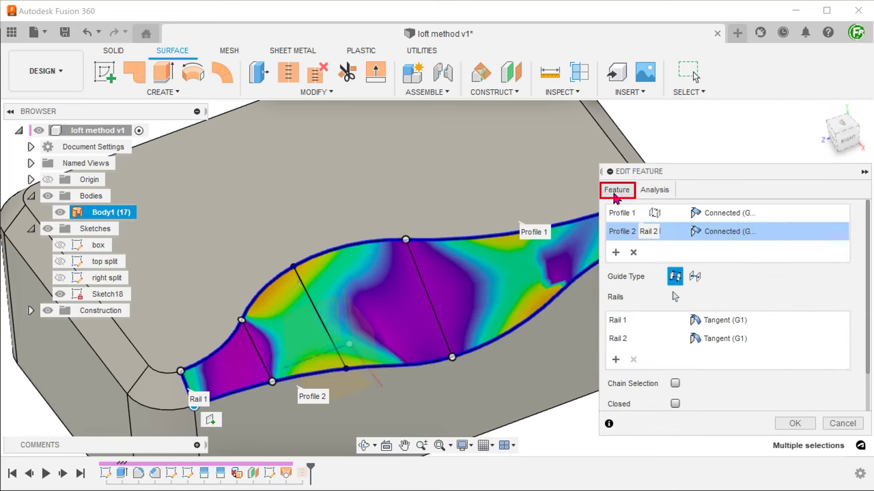
click(616, 361)
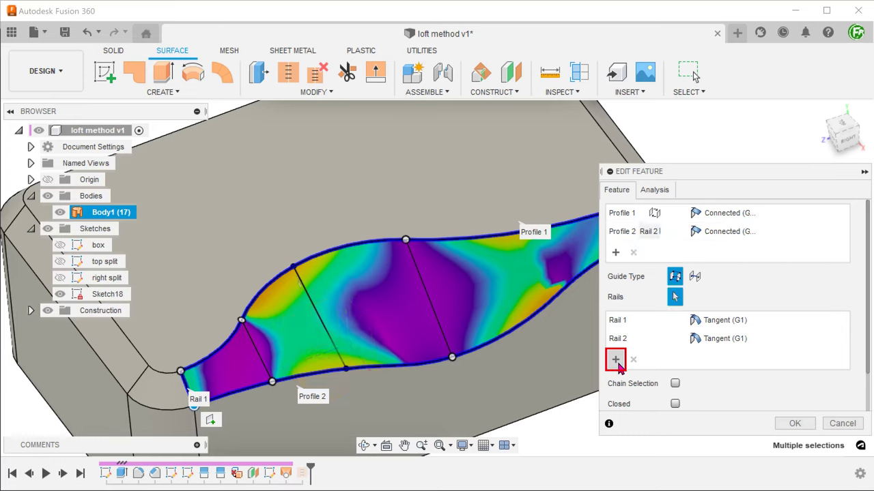
click(329, 340)
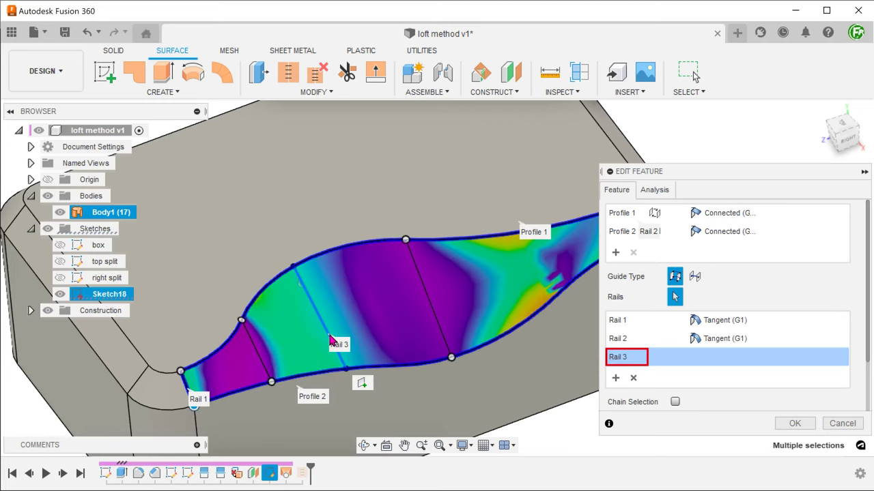